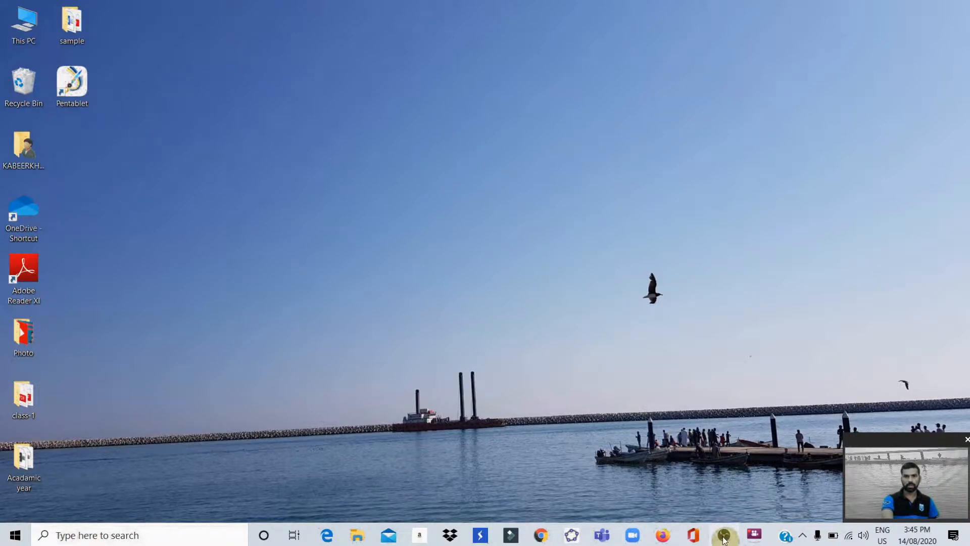
Launch OBS and add a Display Capture source to Scene 2 for Display 1, with cursor capture enabled.
{"action": "left_click", "coordinate": [724, 537]}
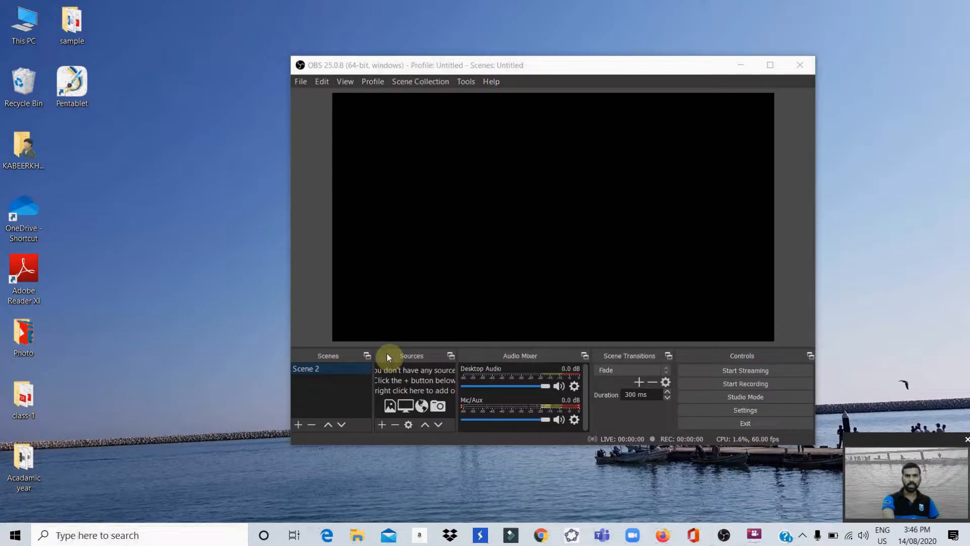
{"action": "left_click", "coordinate": [382, 424]}
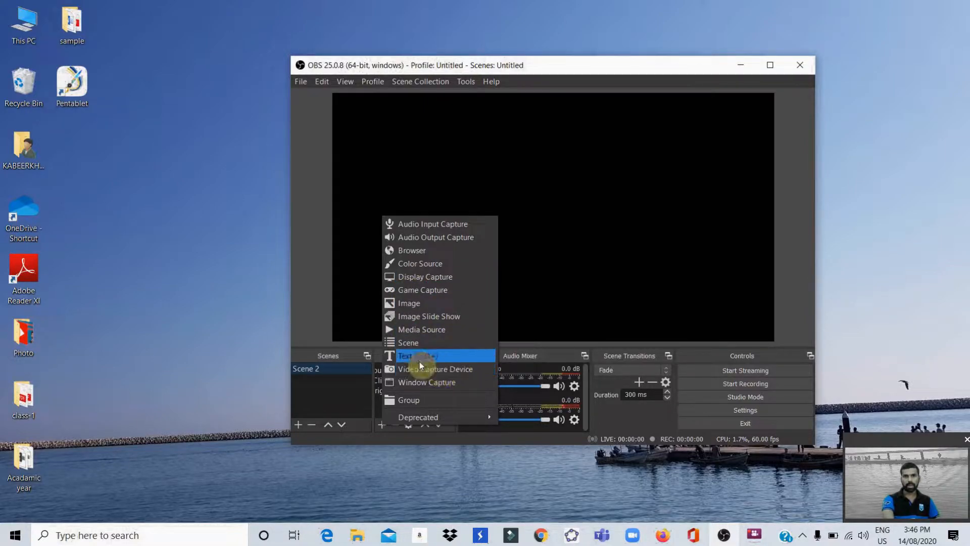
{"action": "left_click", "coordinate": [414, 280]}
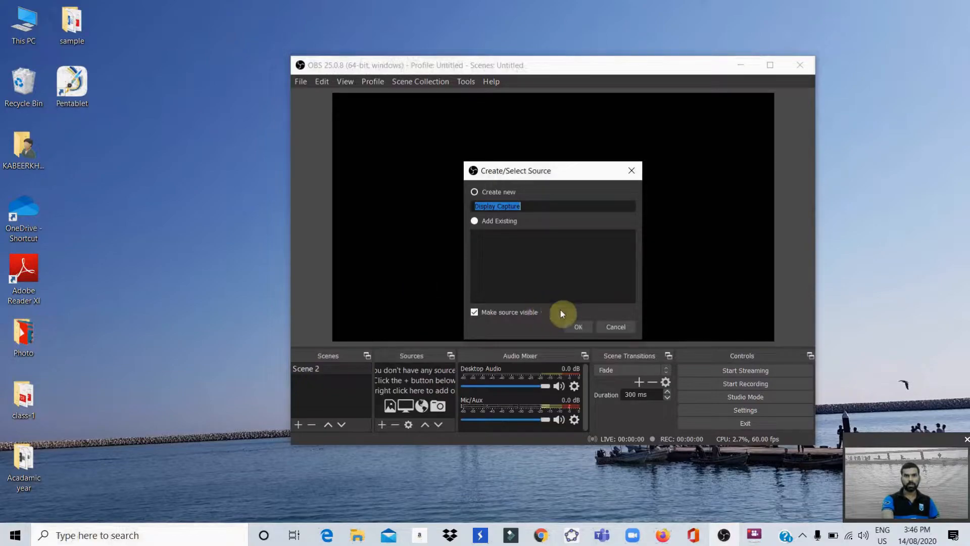
{"action": "left_click", "coordinate": [578, 327]}
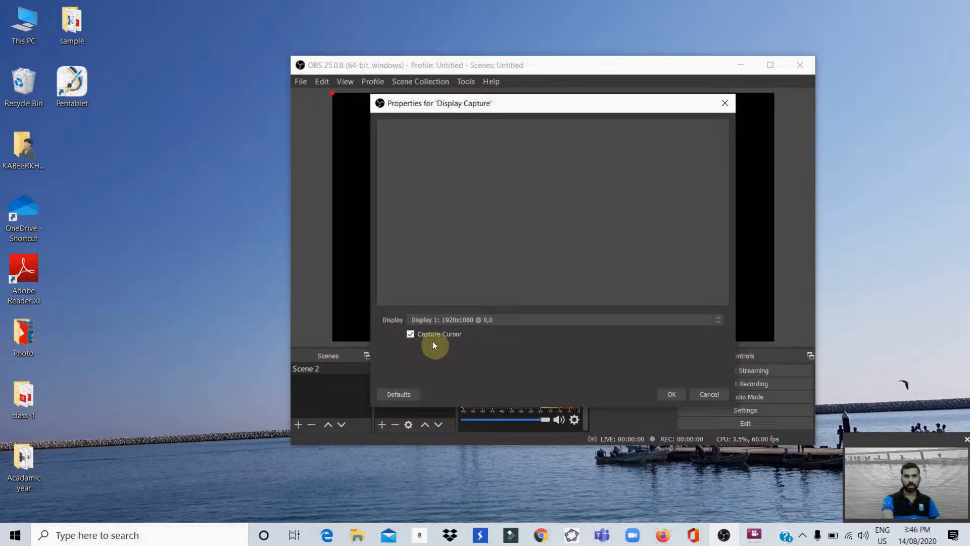
{"action": "left_click", "coordinate": [669, 393]}
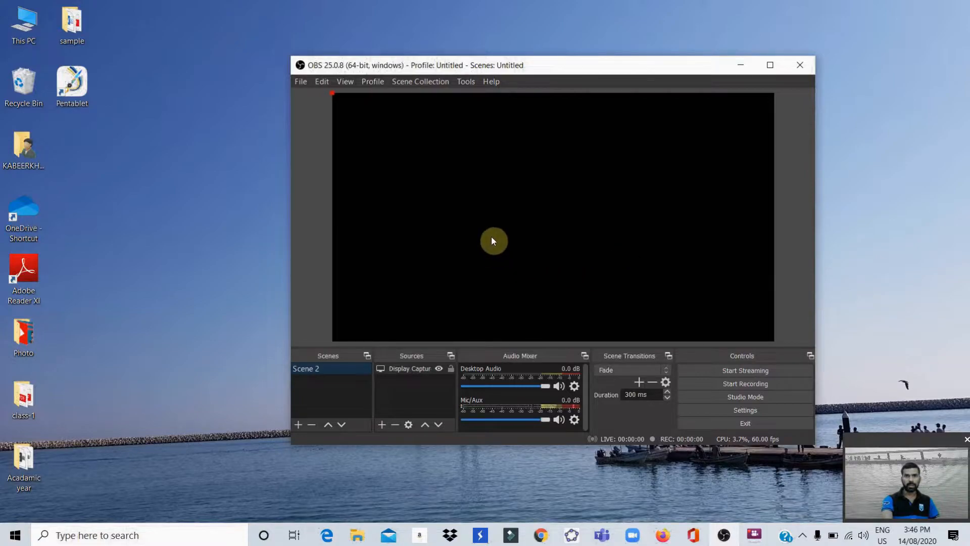
Search Windows for "gr" and open the Graphics settings page.
{"action": "left_click", "coordinate": [101, 535]}
{"action": "type", "text": "gr"}
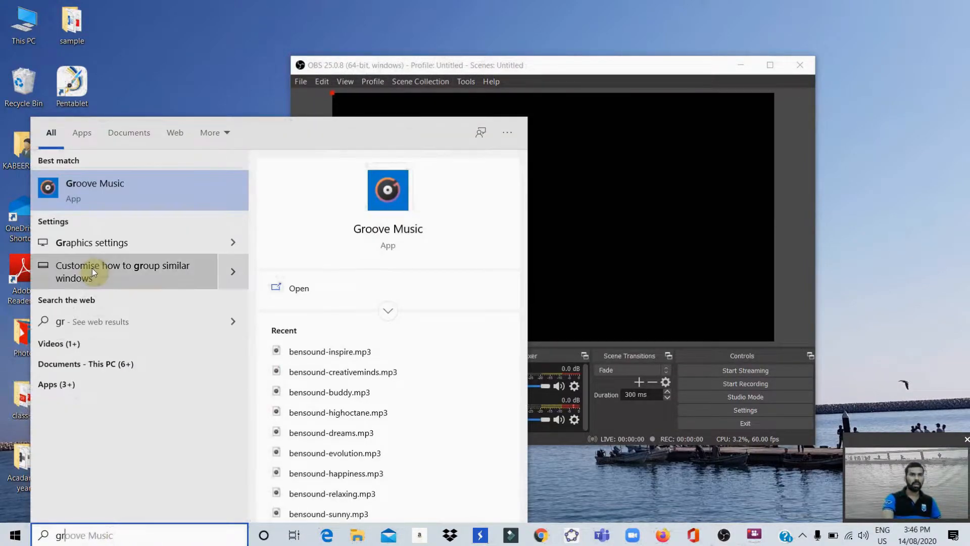
{"action": "left_click", "coordinate": [96, 245]}
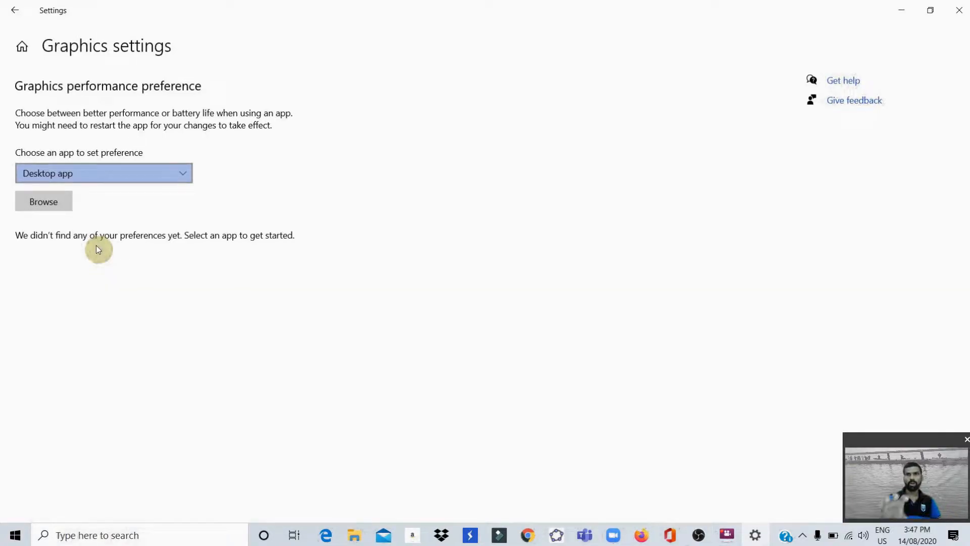
Add obs64.exe from C:\Program Files\obs-studio\bin\64bit as a desktop app in the graphics performance preferences.
{"action": "left_click", "coordinate": [46, 204]}
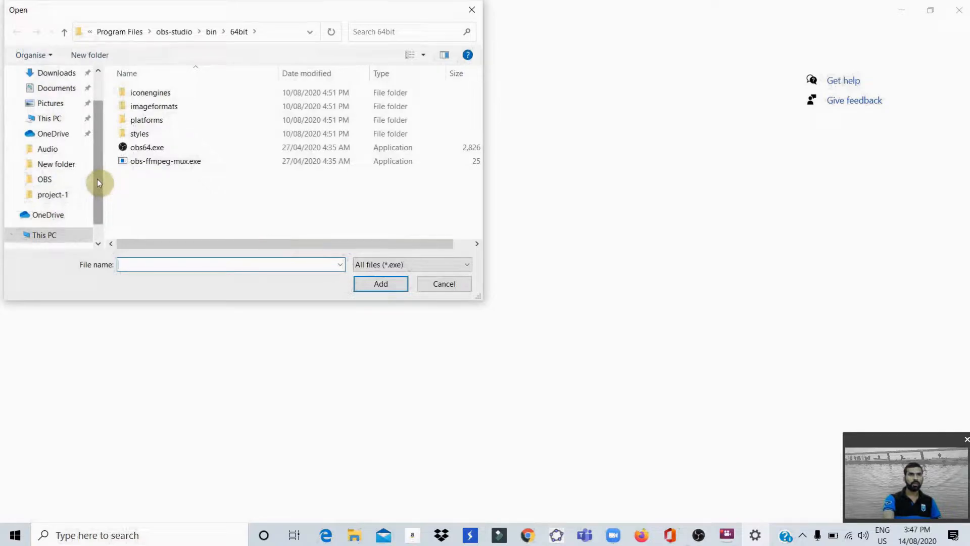
{"action": "left_click", "coordinate": [44, 238]}
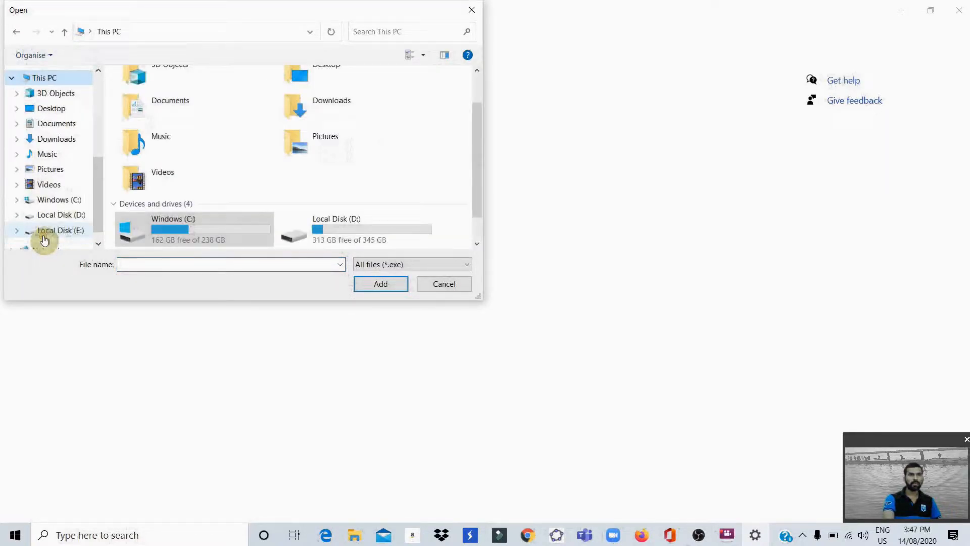
{"action": "double_click", "coordinate": [170, 235]}
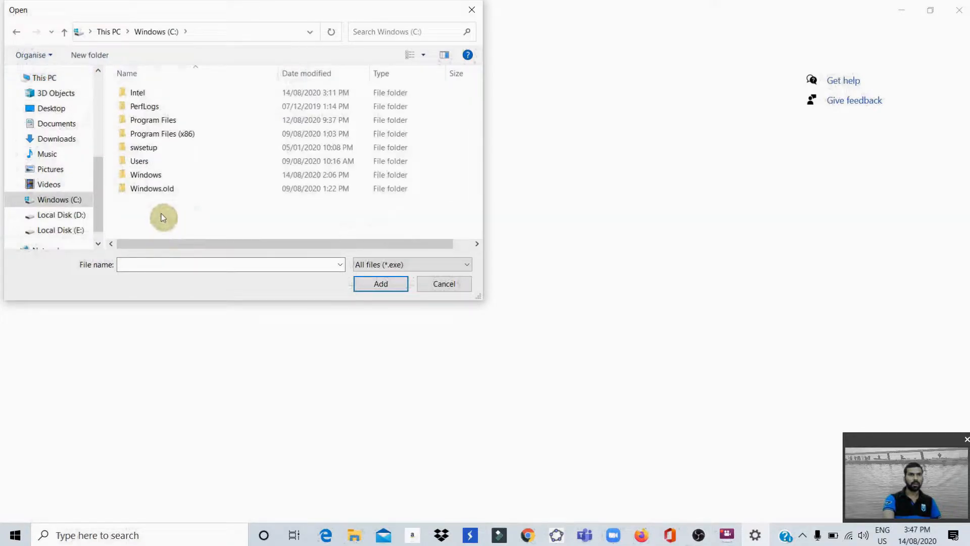
{"action": "double_click", "coordinate": [158, 121]}
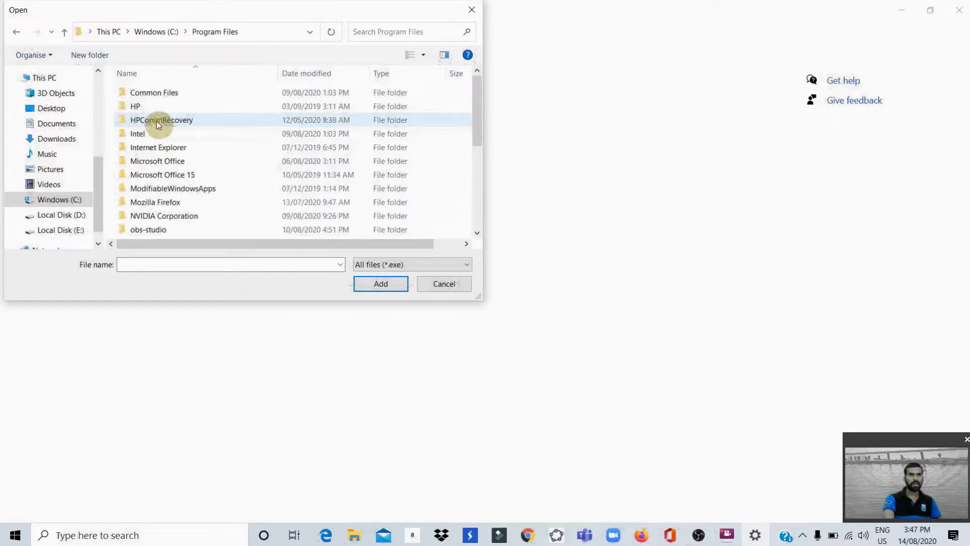
{"action": "double_click", "coordinate": [148, 230]}
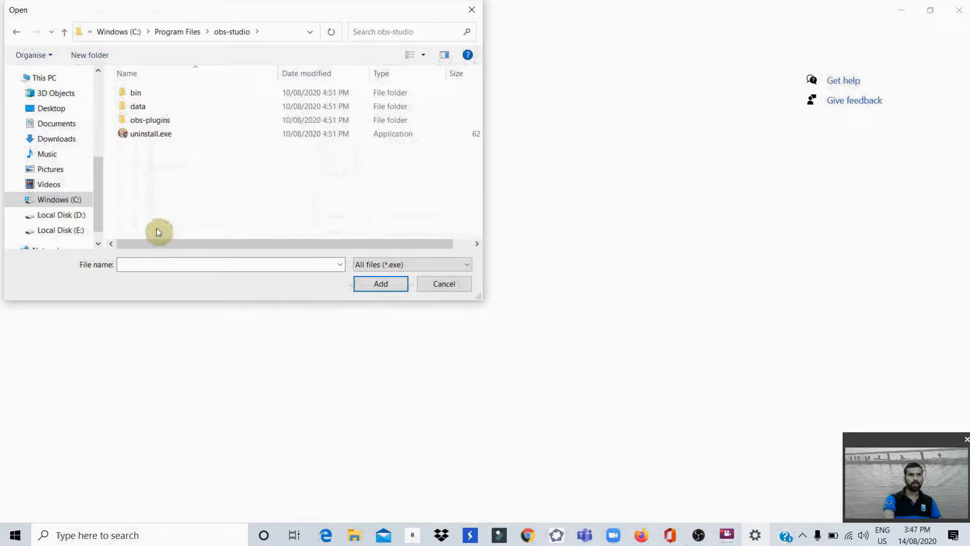
{"action": "double_click", "coordinate": [134, 94]}
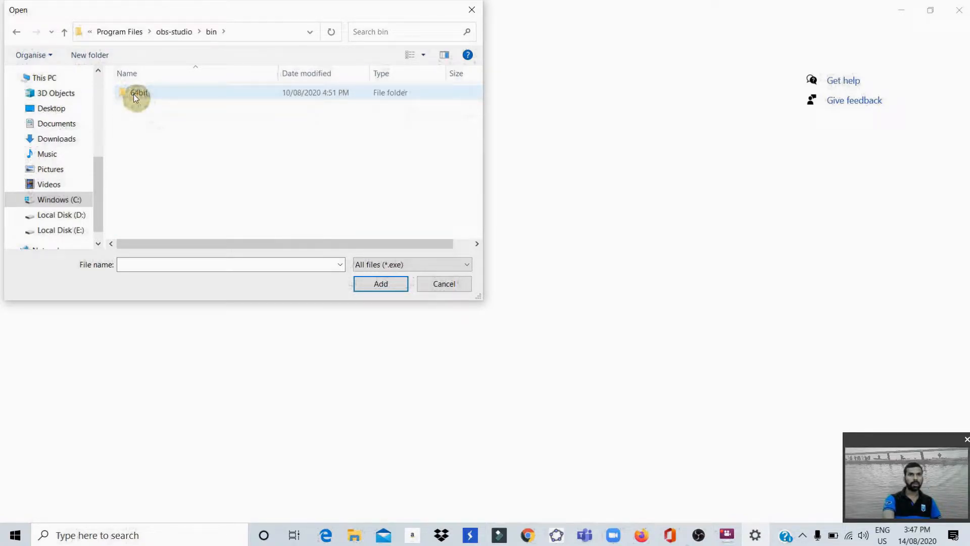
{"action": "double_click", "coordinate": [134, 94]}
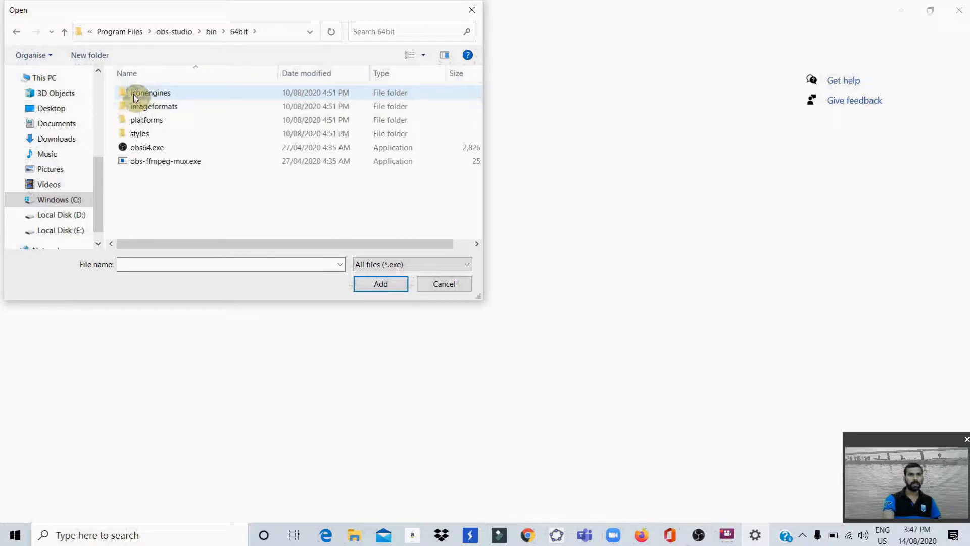
{"action": "double_click", "coordinate": [146, 150]}
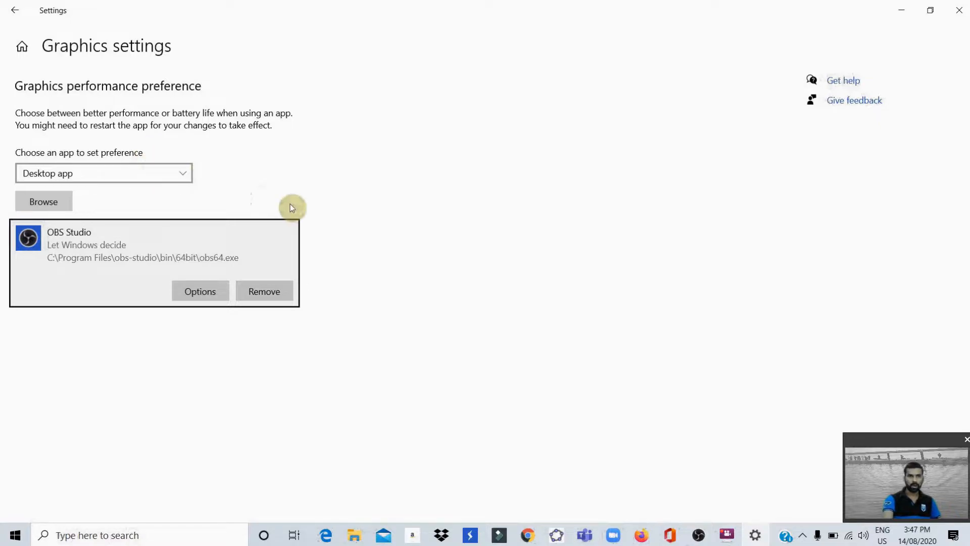
Set the graphics preference for OBS Studio to Power saving and save it.
{"action": "left_click", "coordinate": [214, 292]}
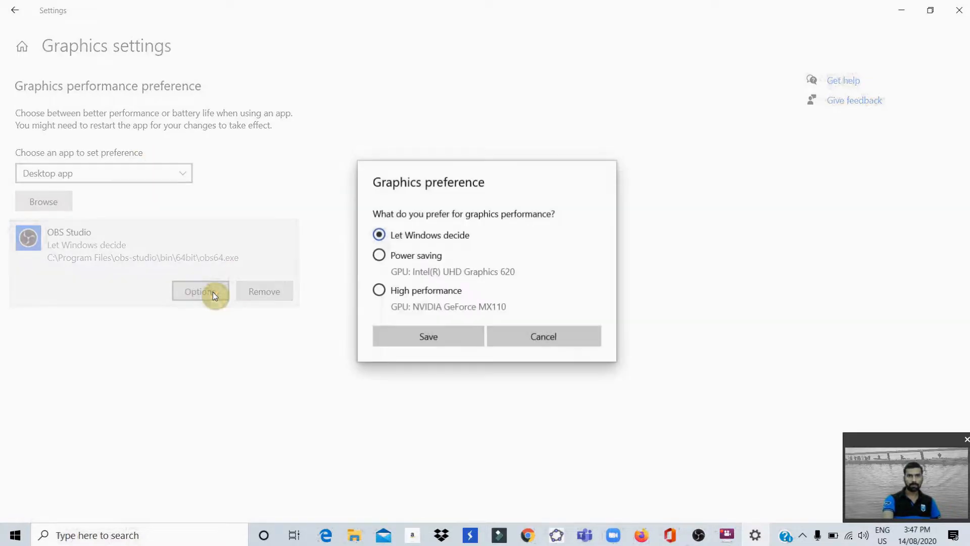
{"action": "left_click", "coordinate": [380, 256]}
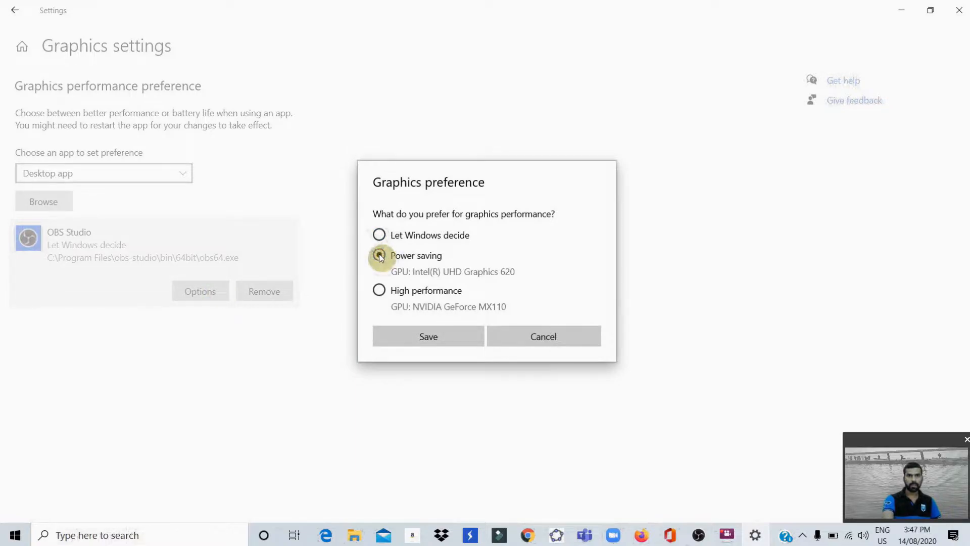
{"action": "left_click", "coordinate": [429, 341]}
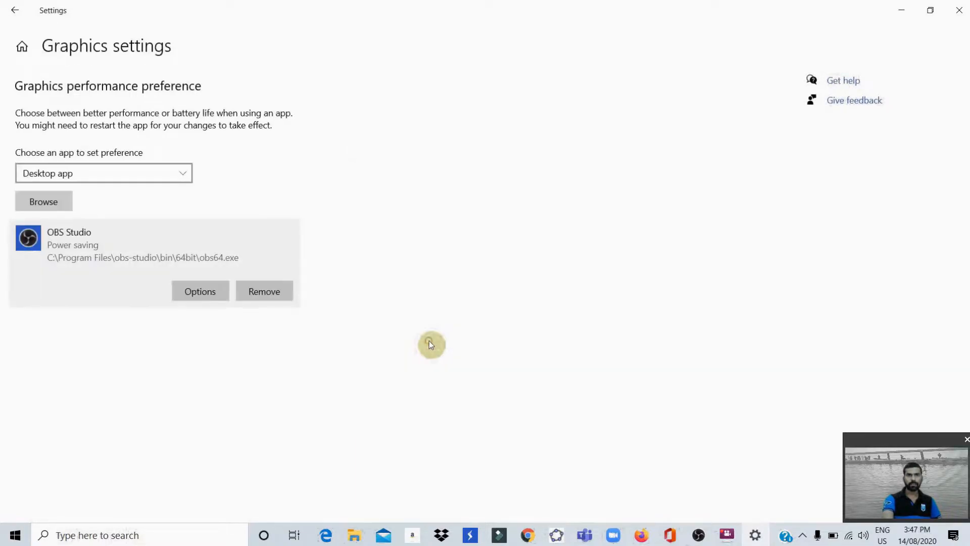
Close the Settings window and restart OBS to apply the new graphics preference.
{"action": "left_click", "coordinate": [961, 14]}
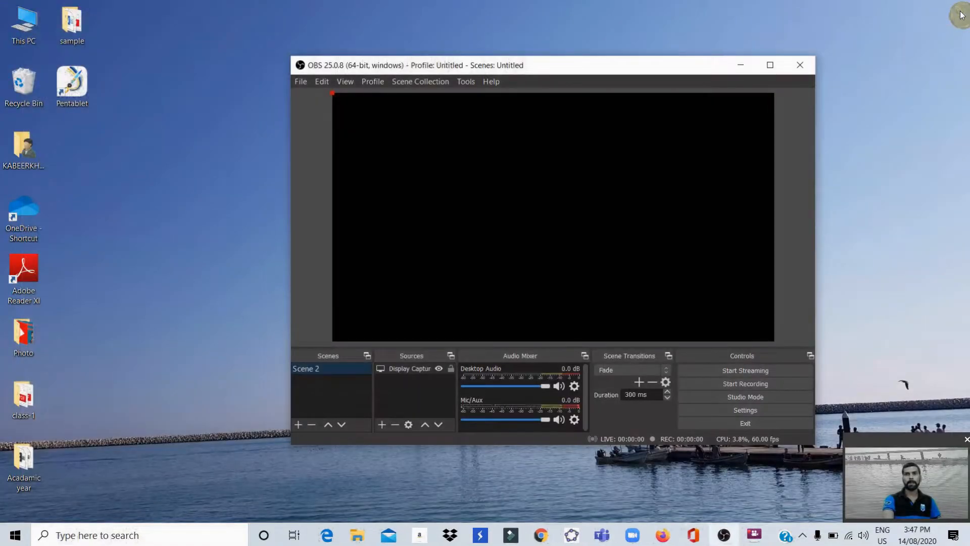
{"action": "left_click", "coordinate": [801, 65]}
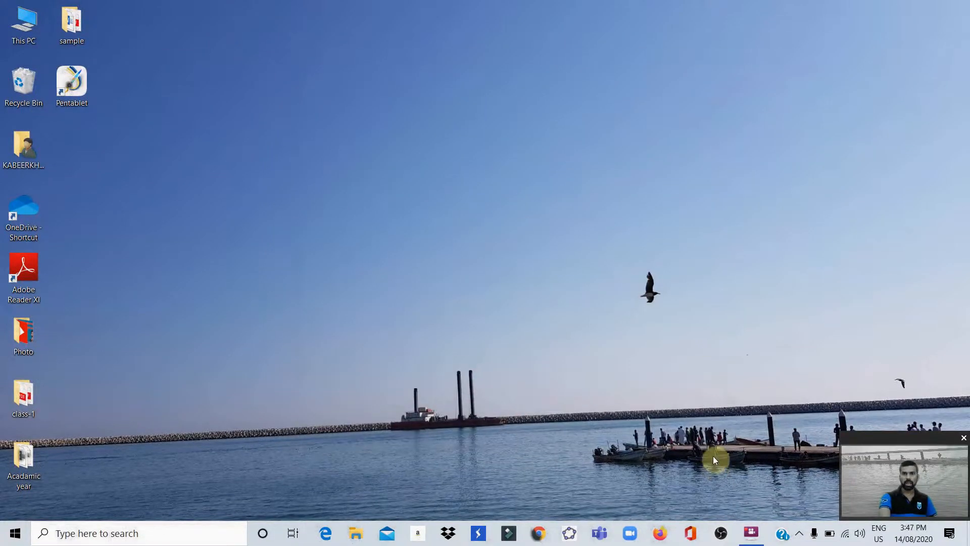
{"action": "left_click", "coordinate": [723, 534]}
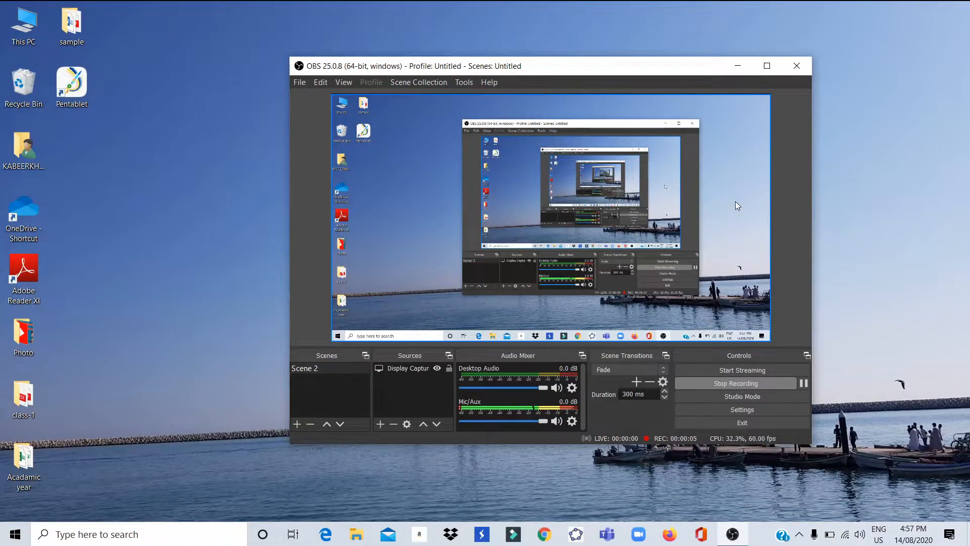
Add a Video Capture Device source using the HP TrueVision HD Camera and place it small in the preview's lower-right corner.
{"action": "left_click", "coordinate": [382, 424]}
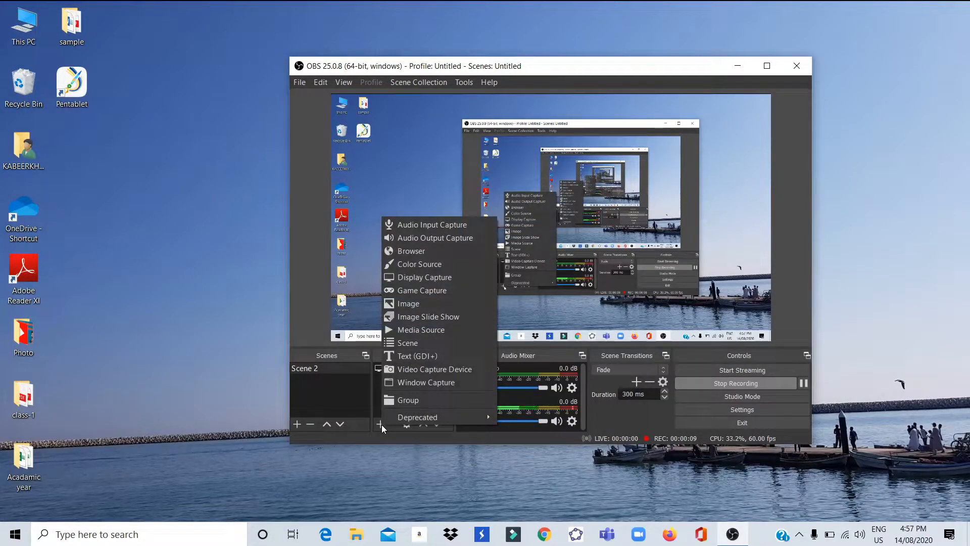
{"action": "left_click", "coordinate": [425, 369]}
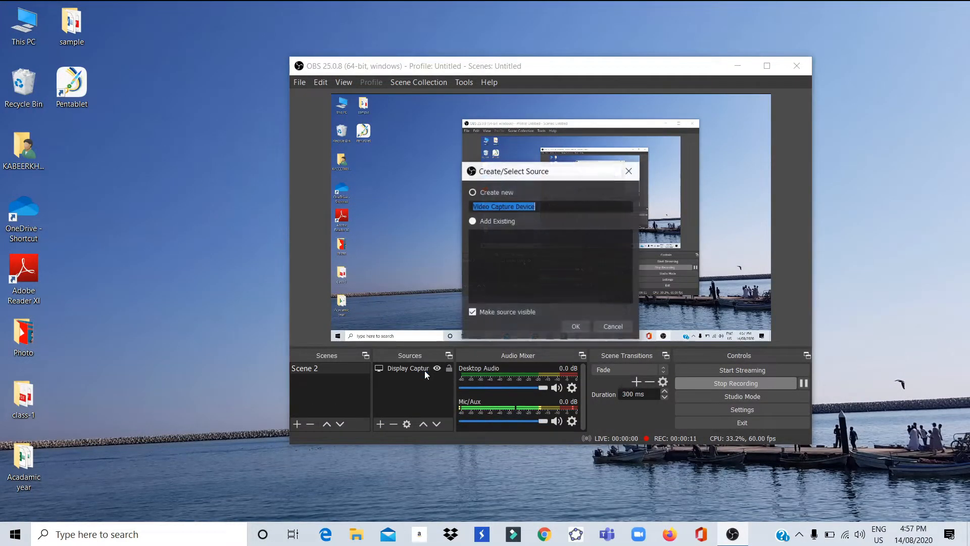
{"action": "left_click", "coordinate": [576, 327]}
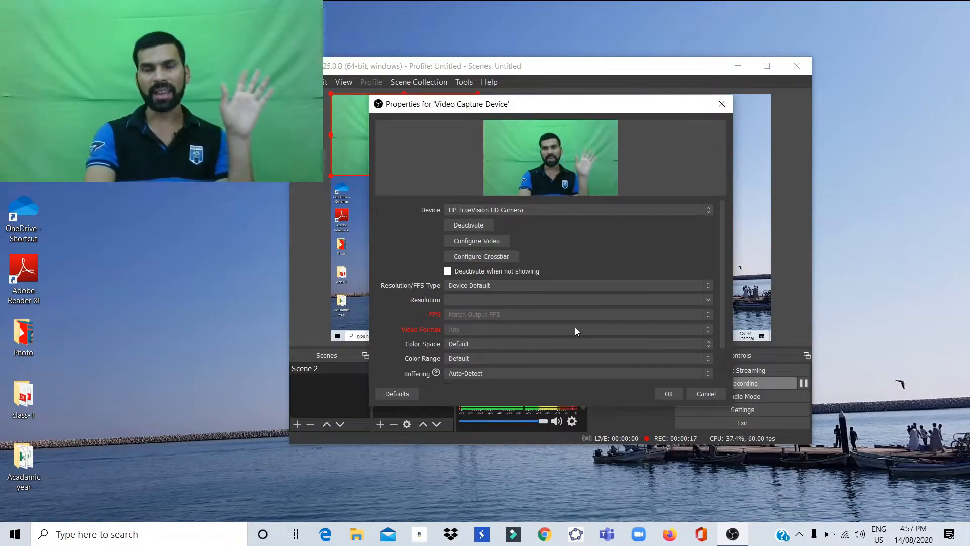
{"action": "left_click", "coordinate": [663, 396]}
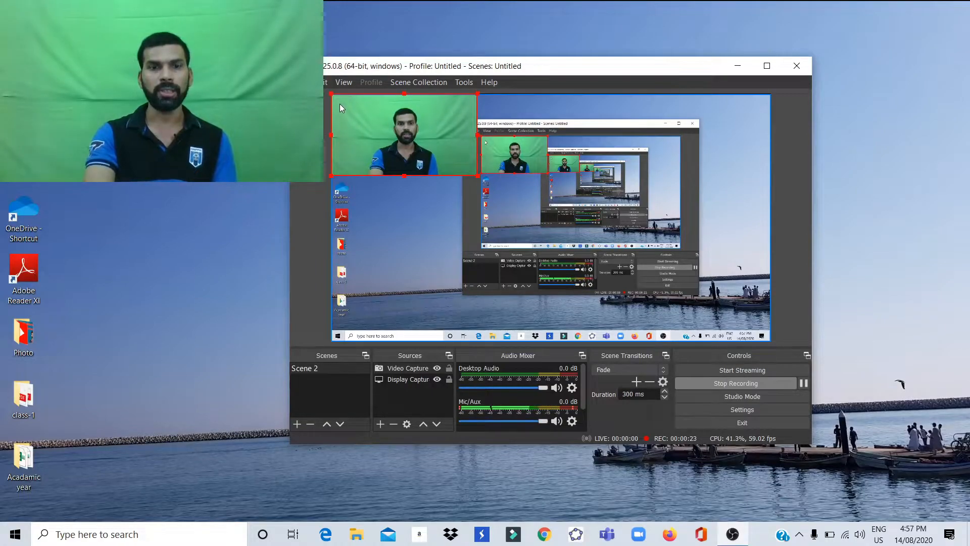
{"action": "left_click_drag", "start_coordinate": [340, 104], "coordinate": [701, 309]}
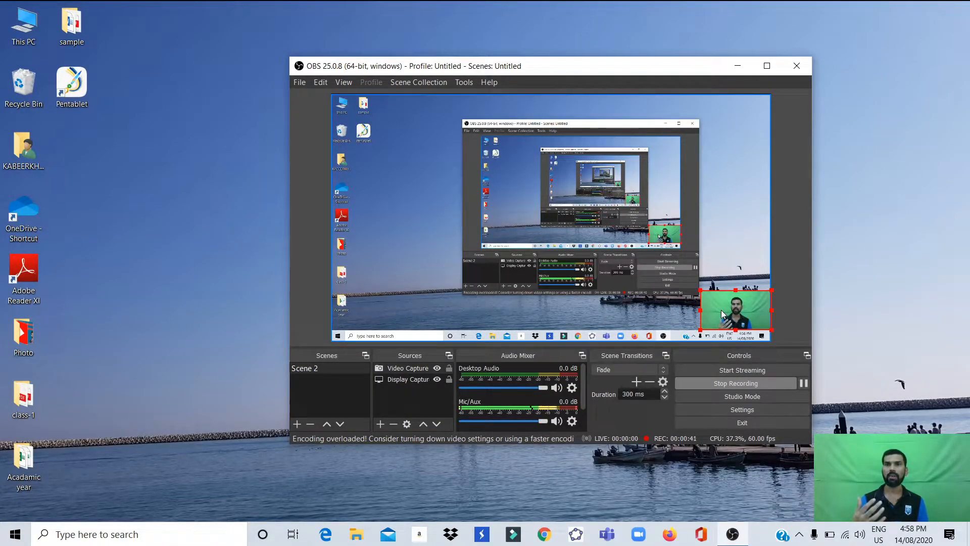
Add a Chroma Key effect filter to the Video Capture Device source, keeping the default filter name.
{"action": "right_click", "coordinate": [414, 373]}
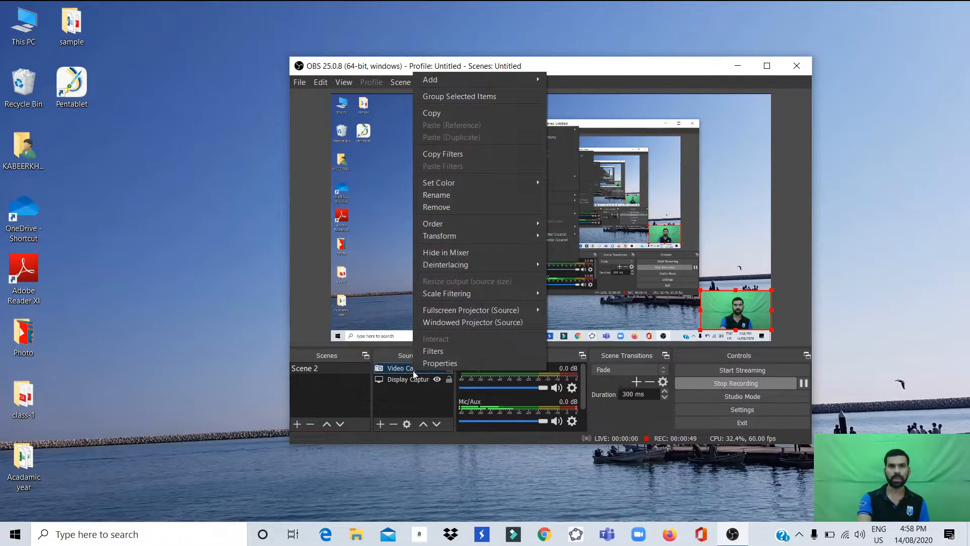
{"action": "left_click", "coordinate": [441, 350]}
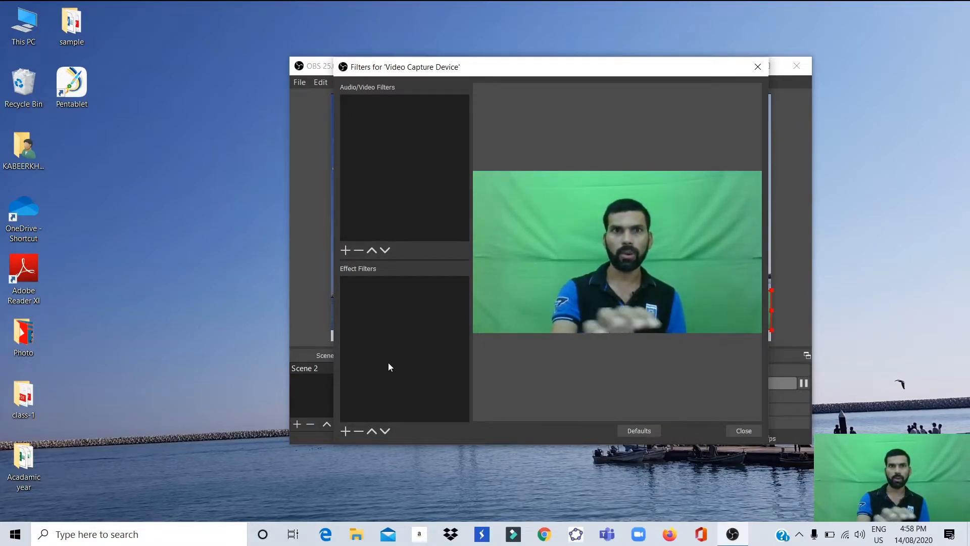
{"action": "left_click", "coordinate": [347, 431]}
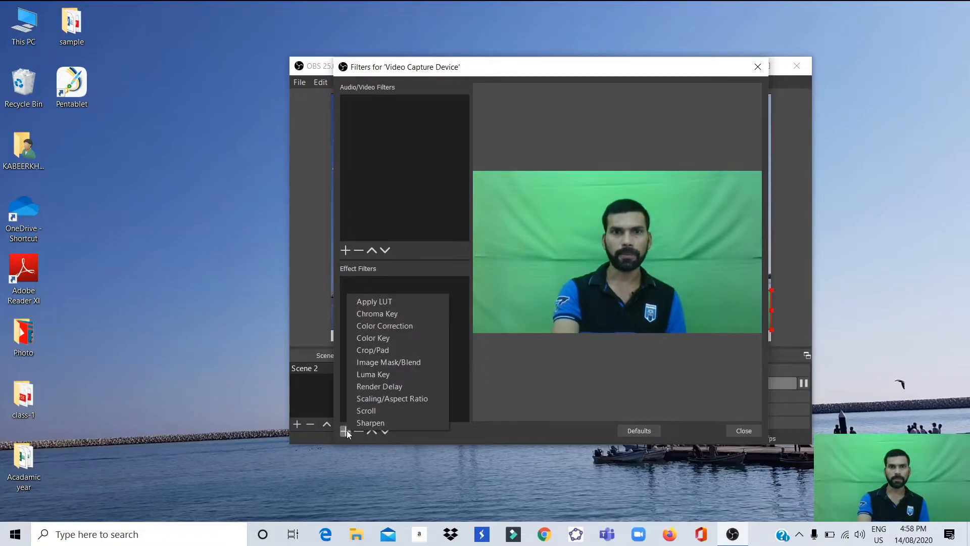
{"action": "left_click", "coordinate": [383, 313]}
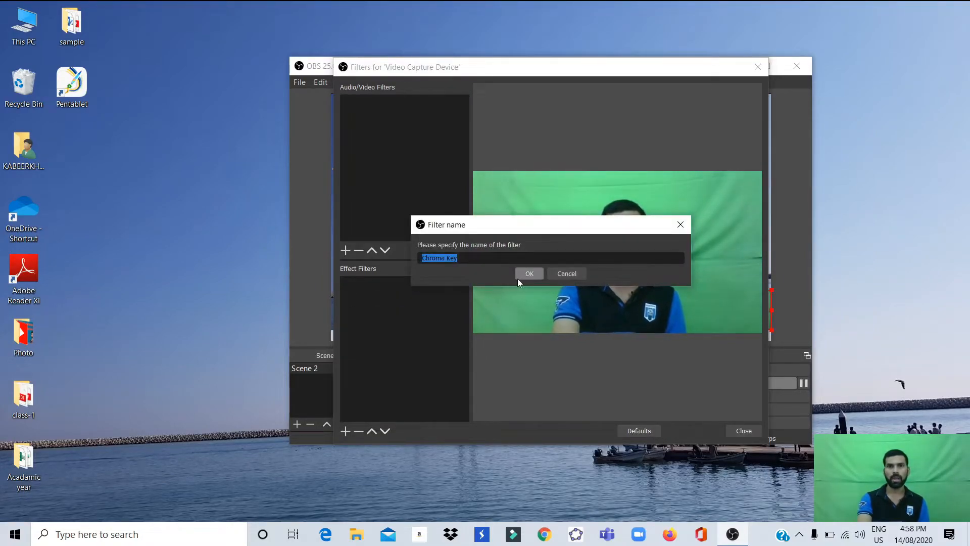
{"action": "left_click", "coordinate": [530, 274]}
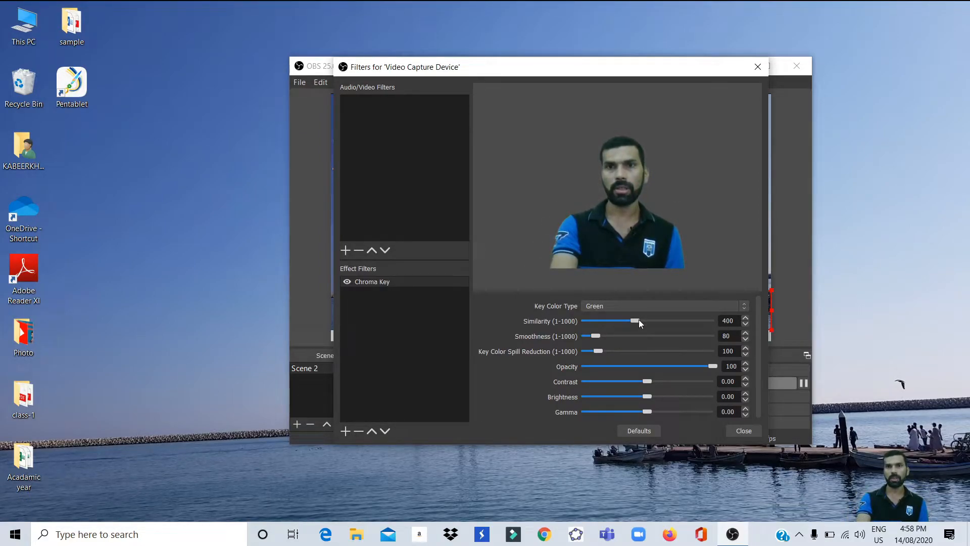
Fine-tune the Chroma Key filter with similarity 403 and slightly lower smoothness, and close the filter settings.
{"action": "left_click", "coordinate": [746, 338]}
{"action": "left_click", "coordinate": [746, 339]}
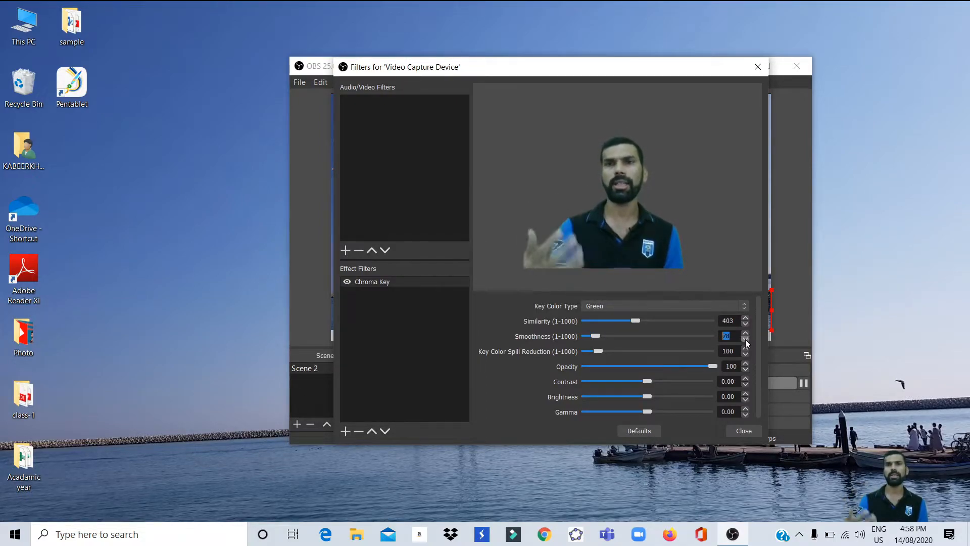
{"action": "left_click", "coordinate": [744, 430]}
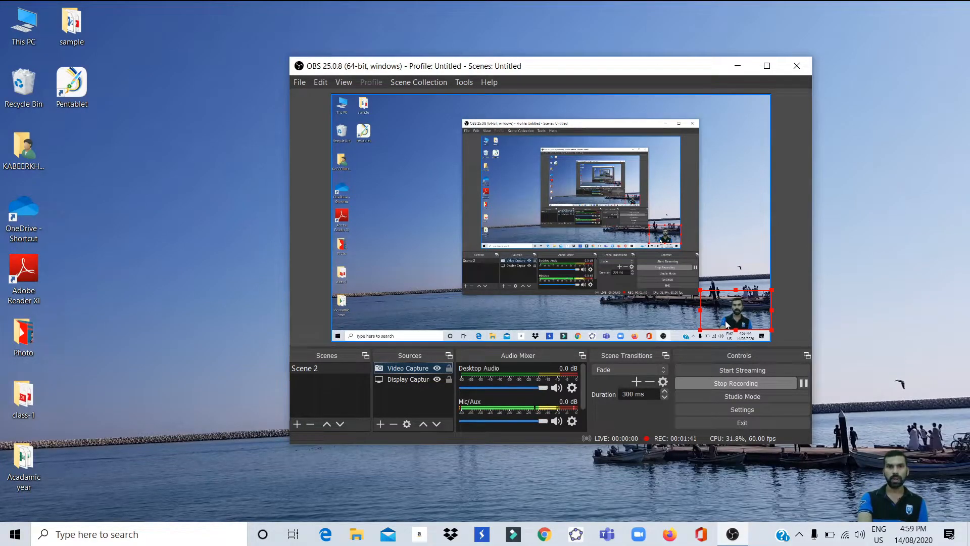
Move the Display Capture source above the Video Capture Device in the source order.
{"action": "left_click", "coordinate": [400, 379]}
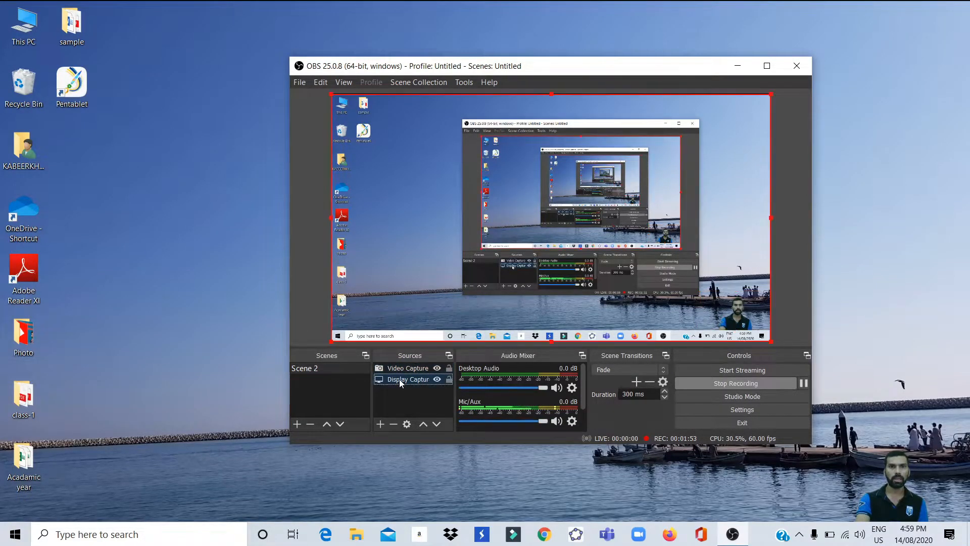
{"action": "left_click", "coordinate": [424, 424]}
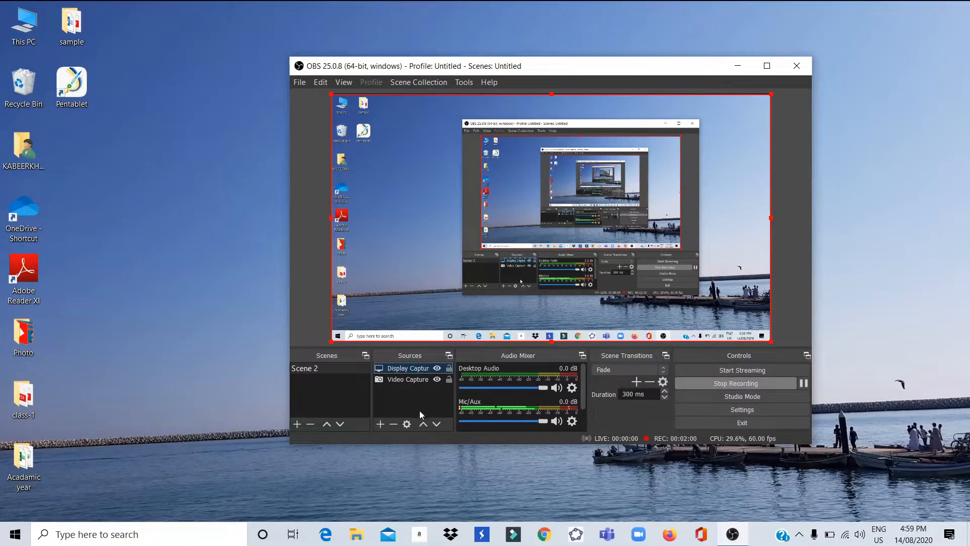
Move the Display Capture source below the Video Capture Device and add a Text (GDI+) source with the default name.
{"action": "left_click", "coordinate": [435, 424]}
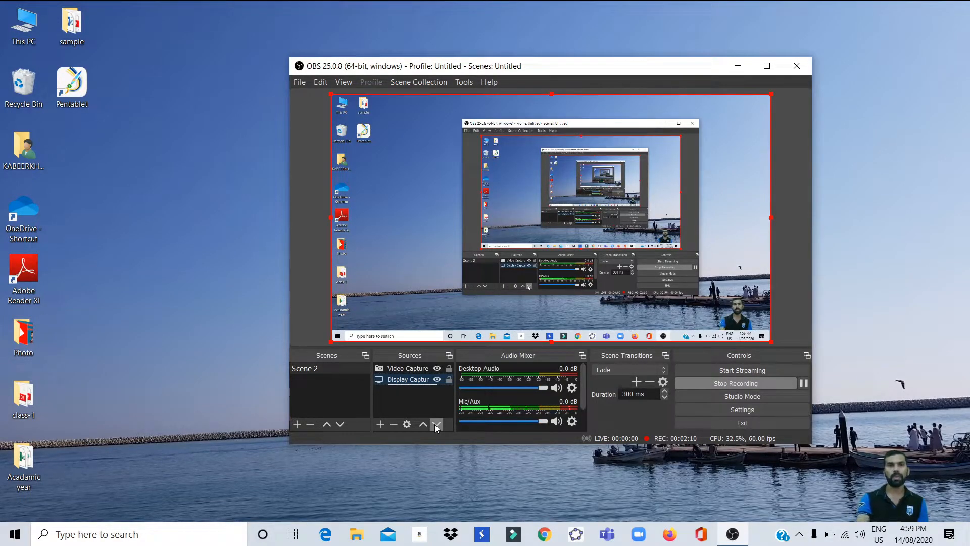
{"action": "left_click", "coordinate": [380, 424]}
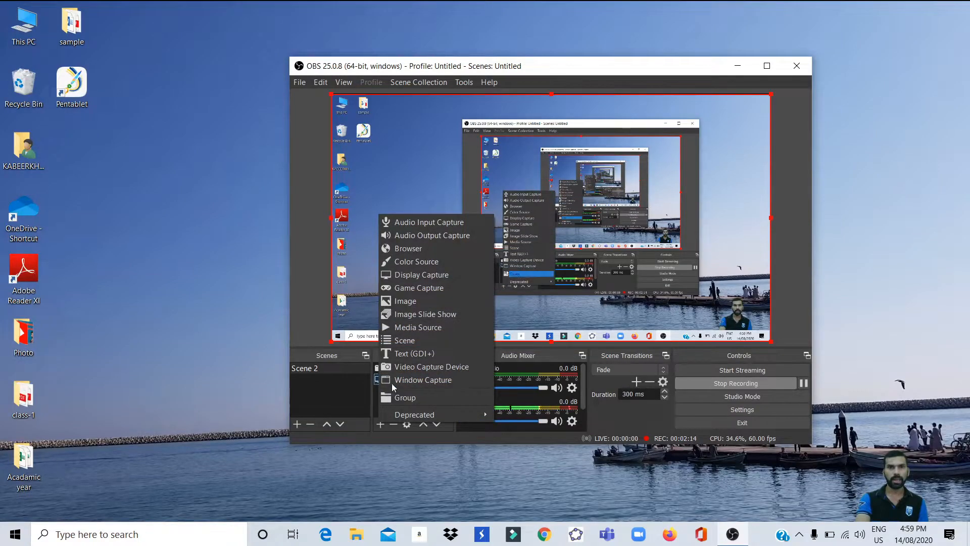
{"action": "left_click", "coordinate": [403, 353]}
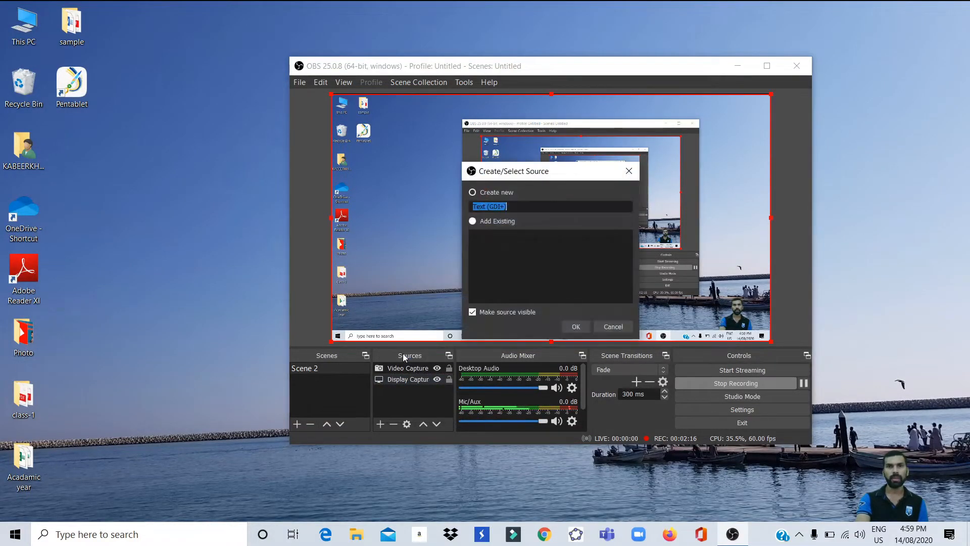
{"action": "left_click", "coordinate": [576, 328]}
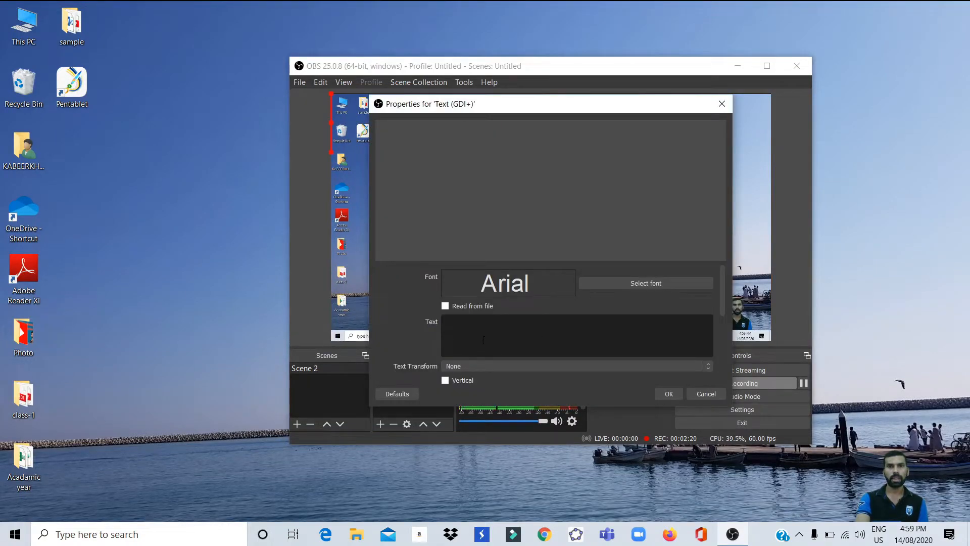
Enter the channel title as the source's text: the presenter's first name in possessive form followed by "infinty math".
{"action": "type", "text": "k"}
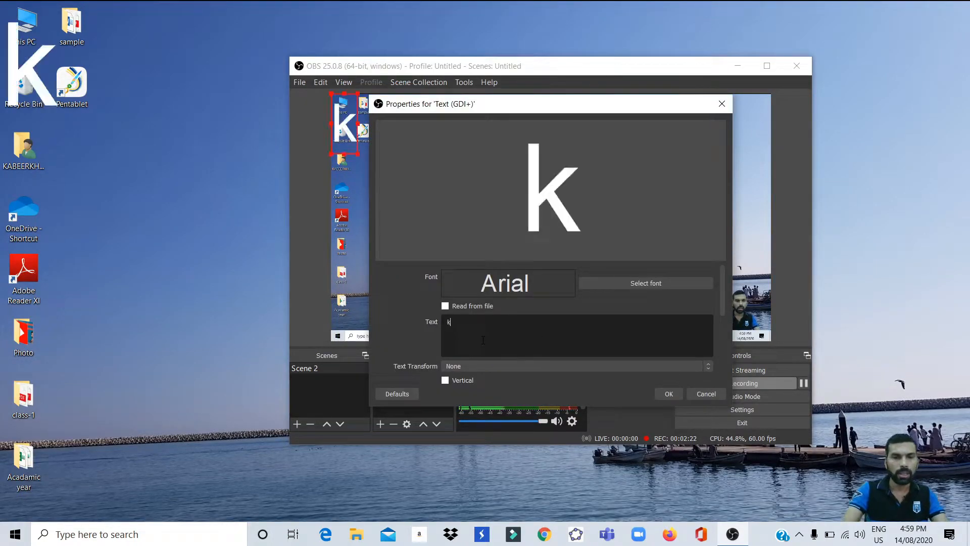
{"action": "type", "text": "abeer"}
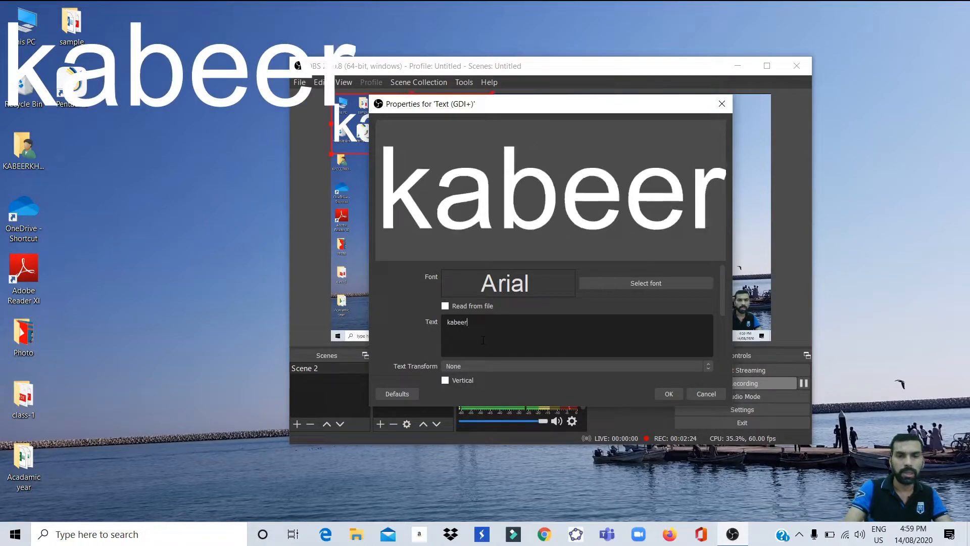
{"action": "type", "text": "'s"}
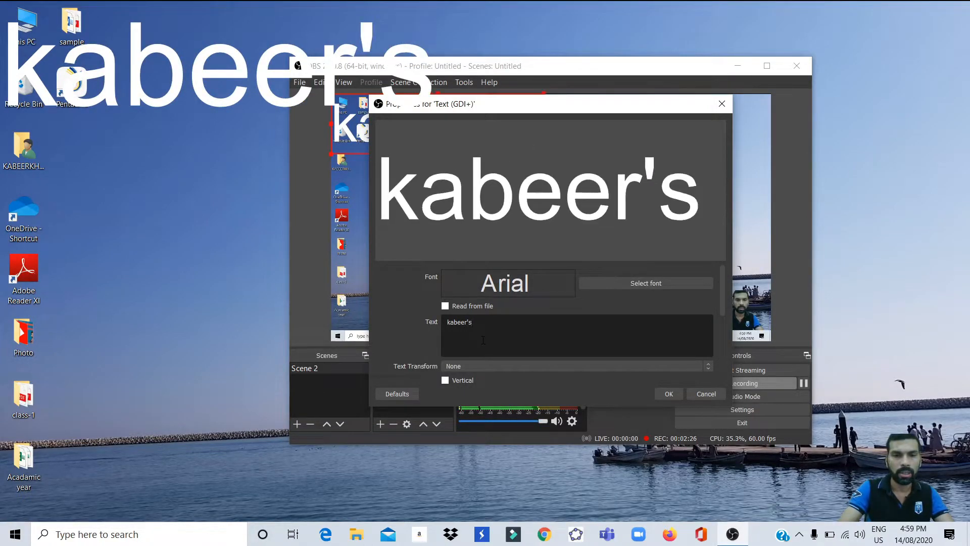
{"action": "type", "text": " infin"}
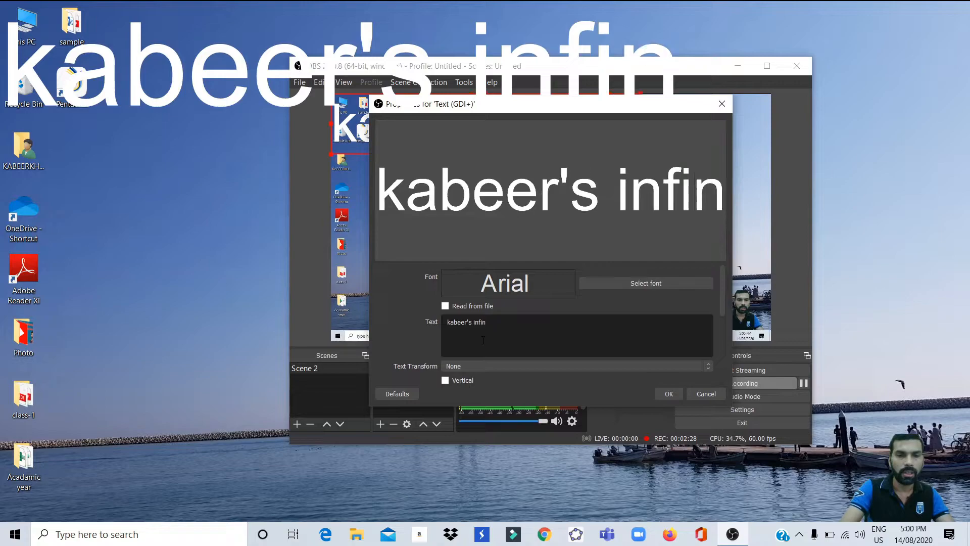
{"action": "type", "text": "ty math"}
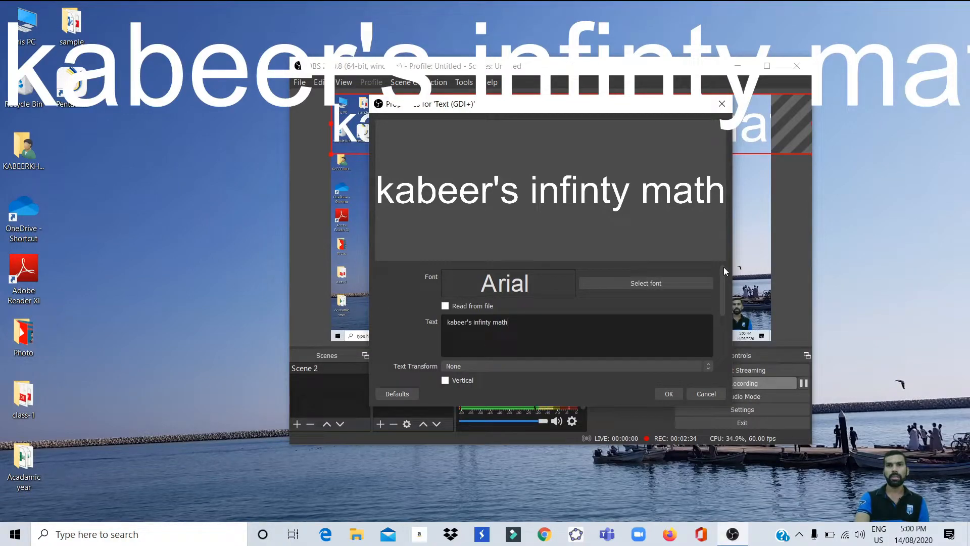
Colour the text light green (#55ff7f), set its opacity to 49%, and accept the text properties.
{"action": "left_click_drag", "start_coordinate": [722, 266], "coordinate": [722, 280]}
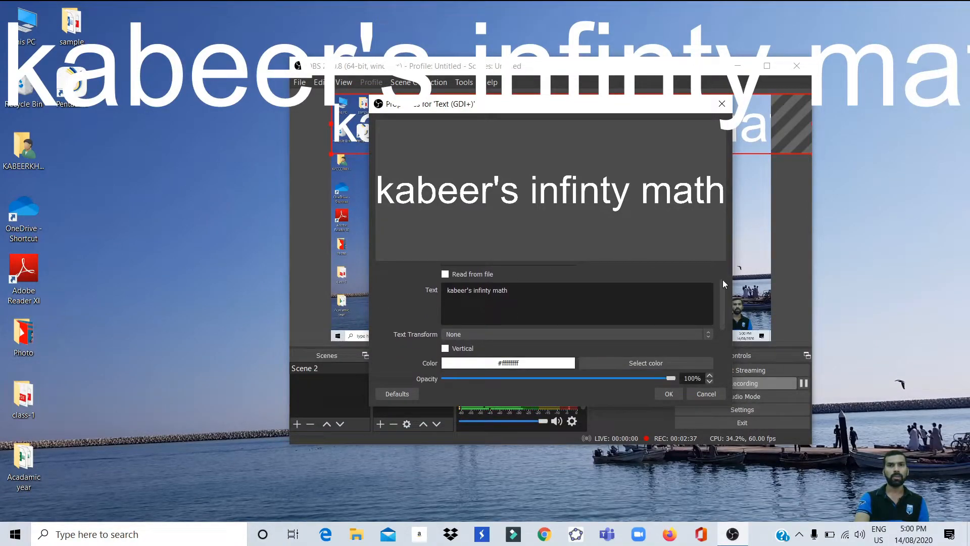
{"action": "left_click", "coordinate": [627, 364]}
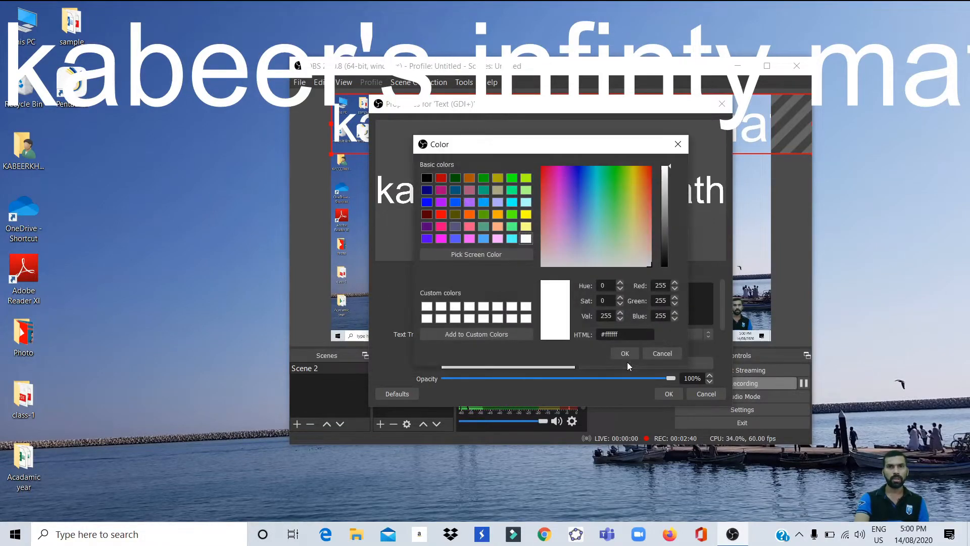
{"action": "left_click", "coordinate": [512, 227]}
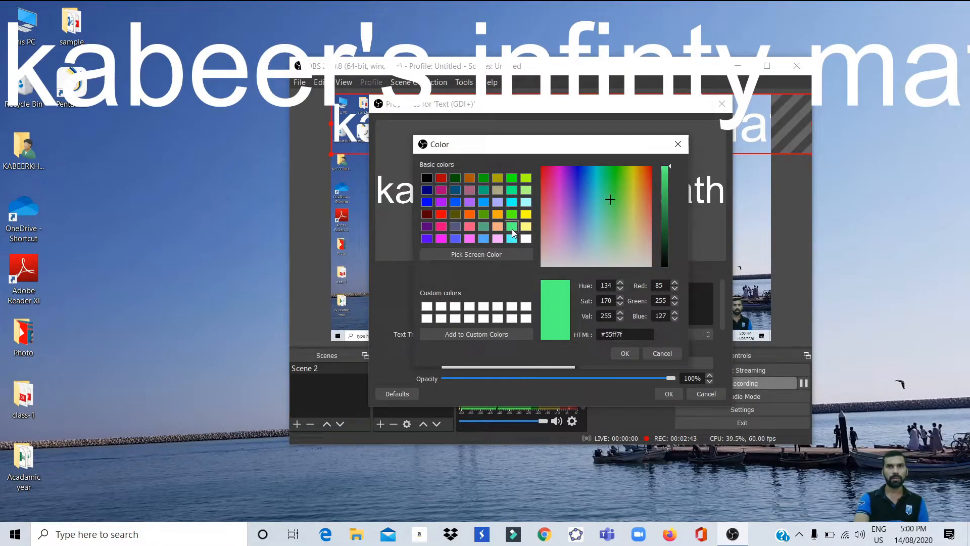
{"action": "left_click", "coordinate": [626, 354]}
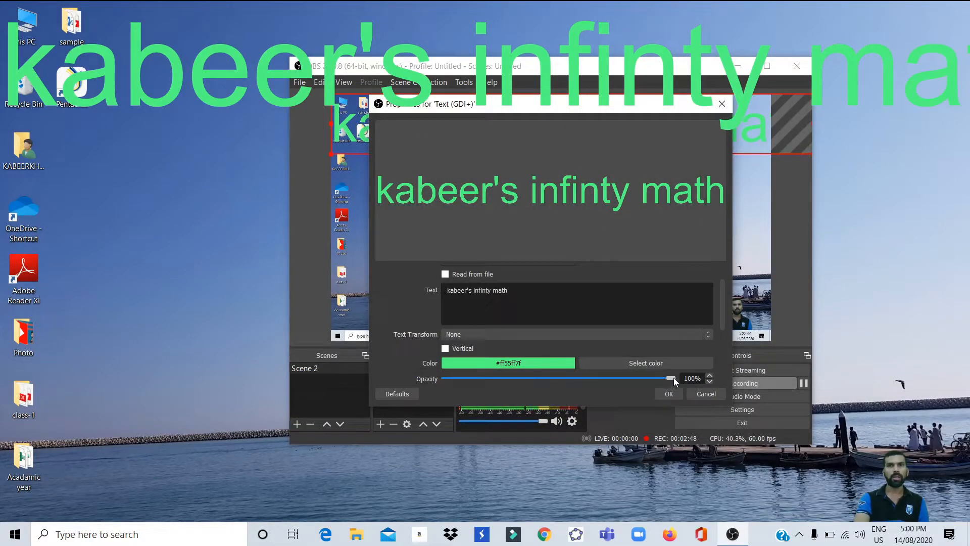
{"action": "left_click_drag", "start_coordinate": [675, 377], "coordinate": [562, 380]}
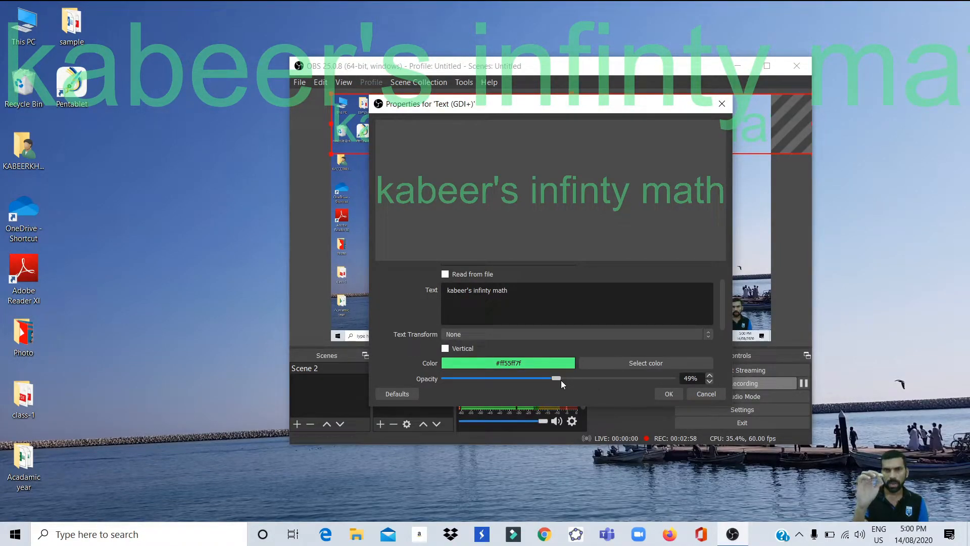
{"action": "left_click", "coordinate": [669, 394]}
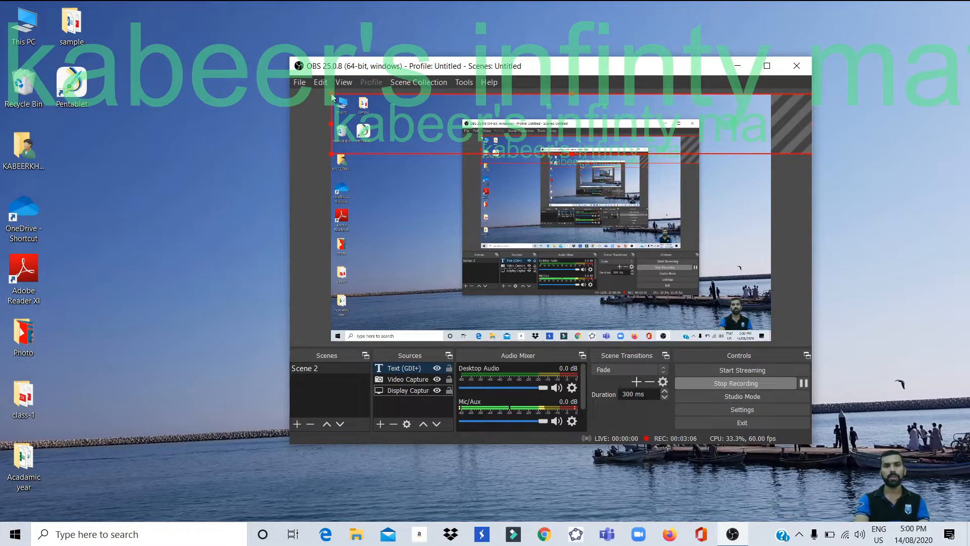
Shrink the text source to a small watermark and place it near the preview's right edge, above the webcam overlay.
{"action": "left_click_drag", "start_coordinate": [332, 97], "coordinate": [571, 139]}
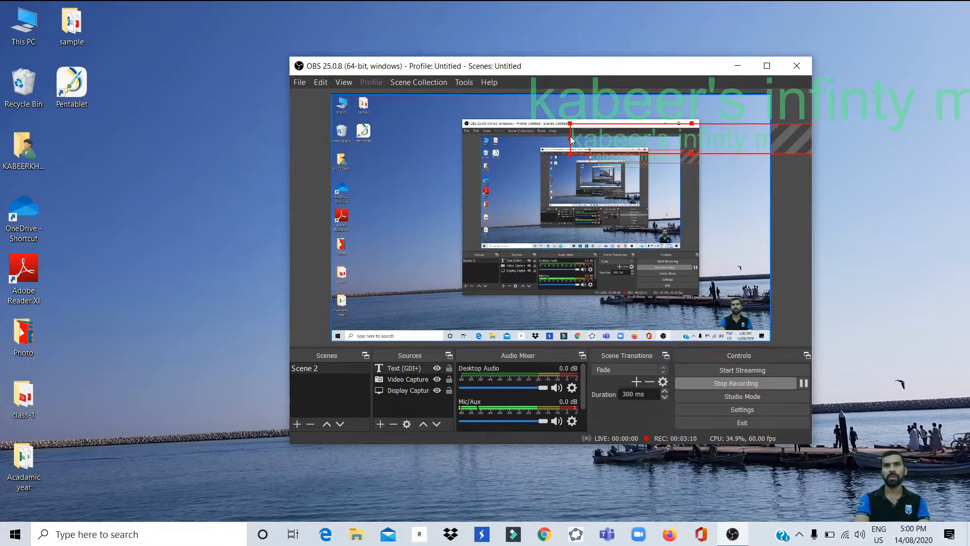
{"action": "left_click_drag", "start_coordinate": [743, 131], "coordinate": [690, 164]}
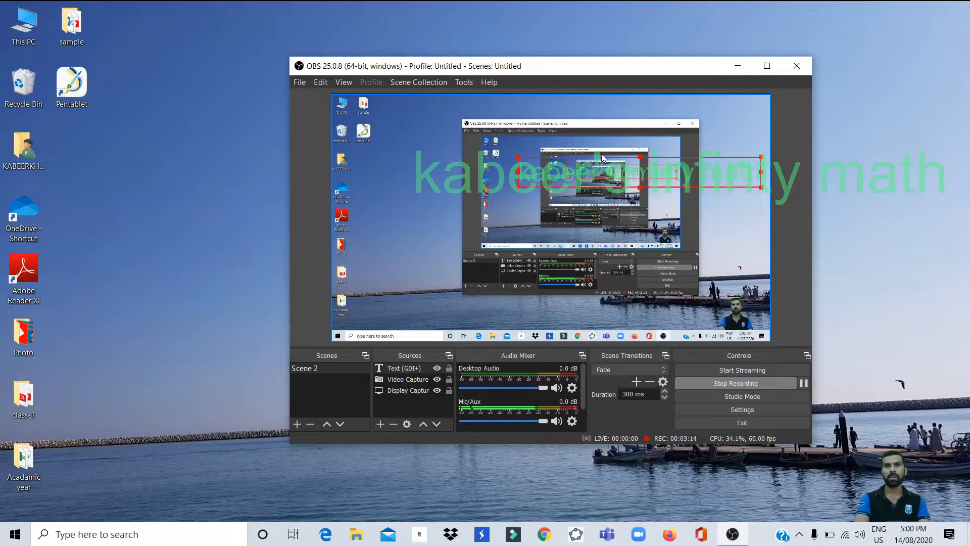
{"action": "left_click_drag", "start_coordinate": [519, 159], "coordinate": [666, 175]}
{"action": "left_click_drag", "start_coordinate": [731, 176], "coordinate": [762, 182]}
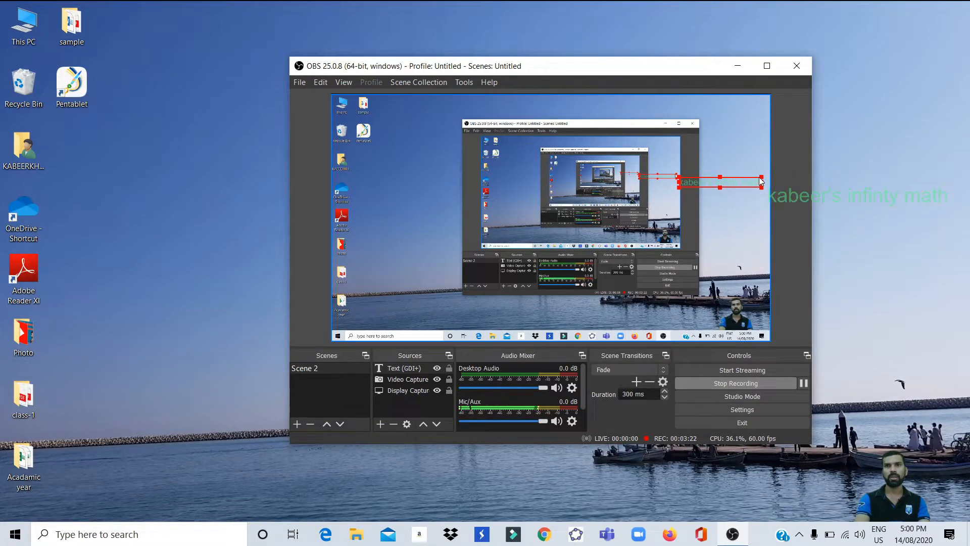
{"action": "left_click_drag", "start_coordinate": [679, 179], "coordinate": [715, 185]}
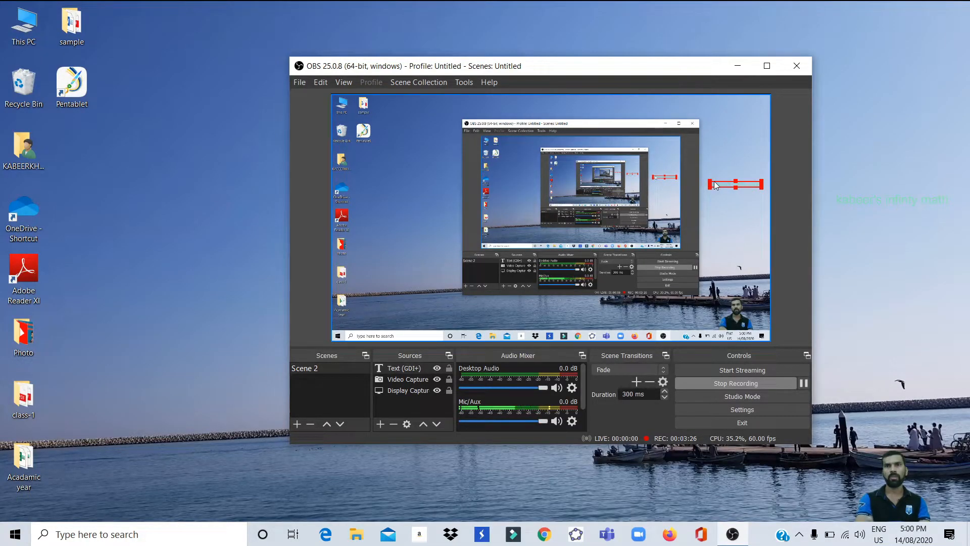
Add a Scroll filter with the default name to the text source and set its horizontal speed to -75.
{"action": "left_click", "coordinate": [414, 367]}
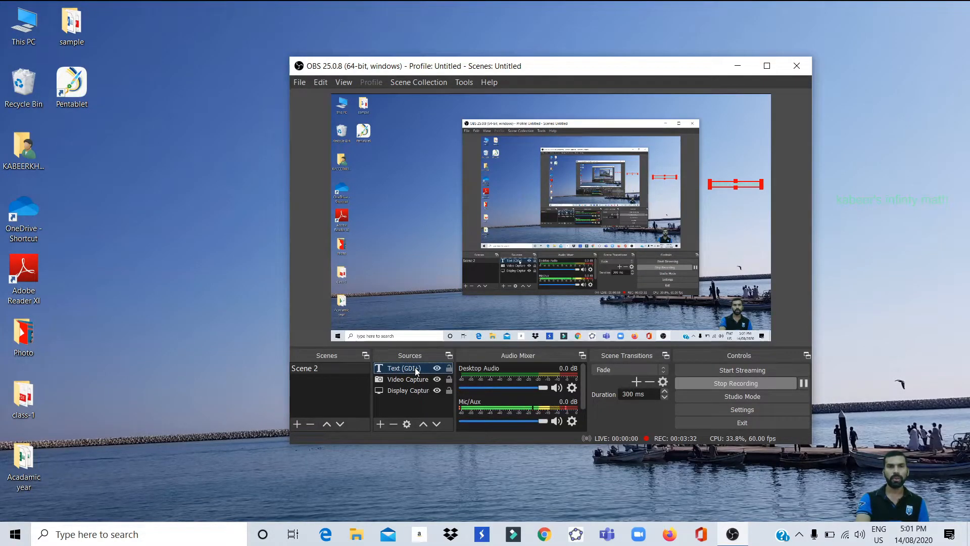
{"action": "right_click", "coordinate": [415, 368]}
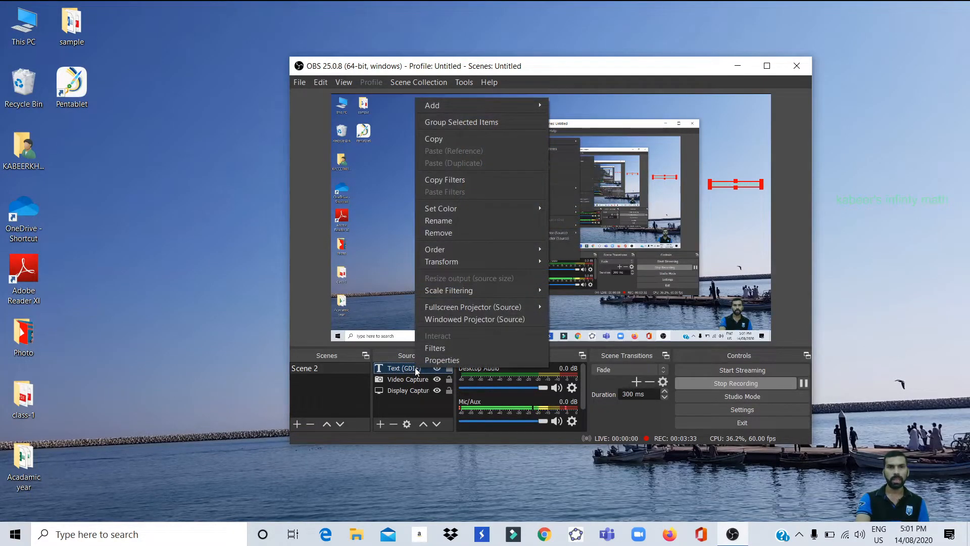
{"action": "left_click", "coordinate": [438, 350]}
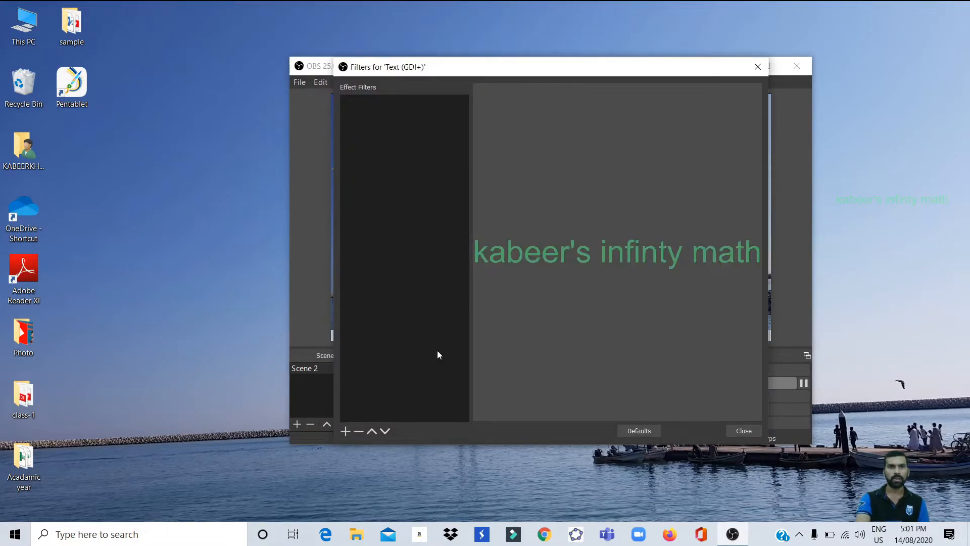
{"action": "left_click", "coordinate": [346, 431]}
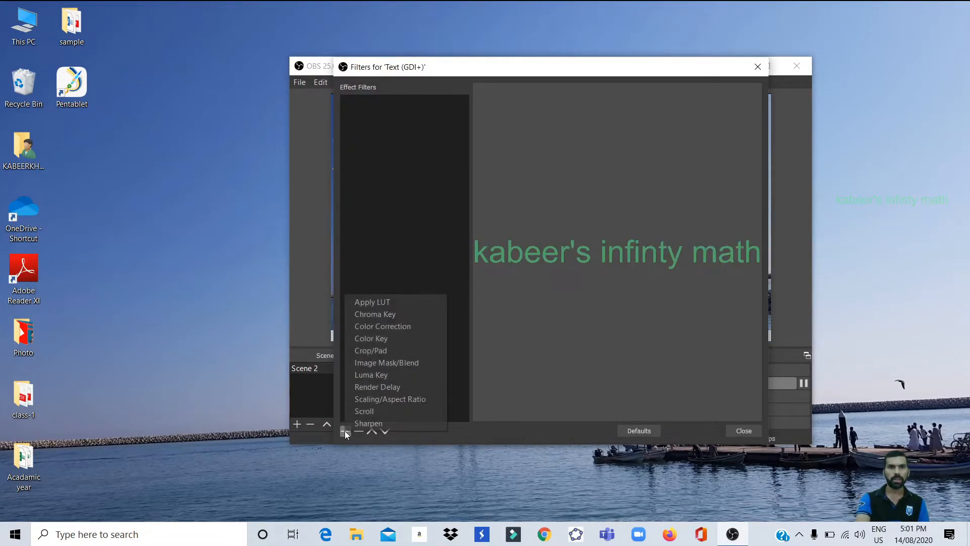
{"action": "left_click", "coordinate": [368, 411]}
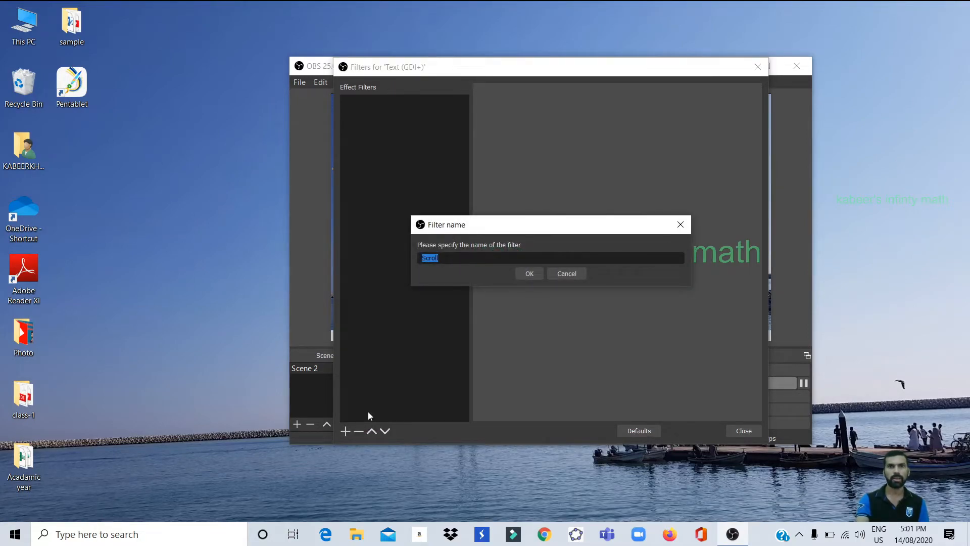
{"action": "left_click", "coordinate": [534, 273]}
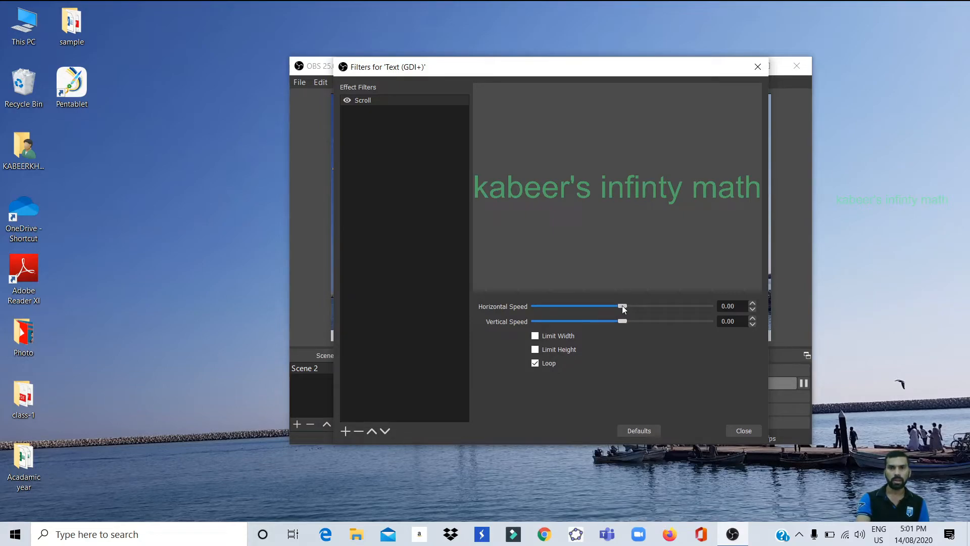
{"action": "left_click_drag", "start_coordinate": [623, 307], "coordinate": [609, 306]}
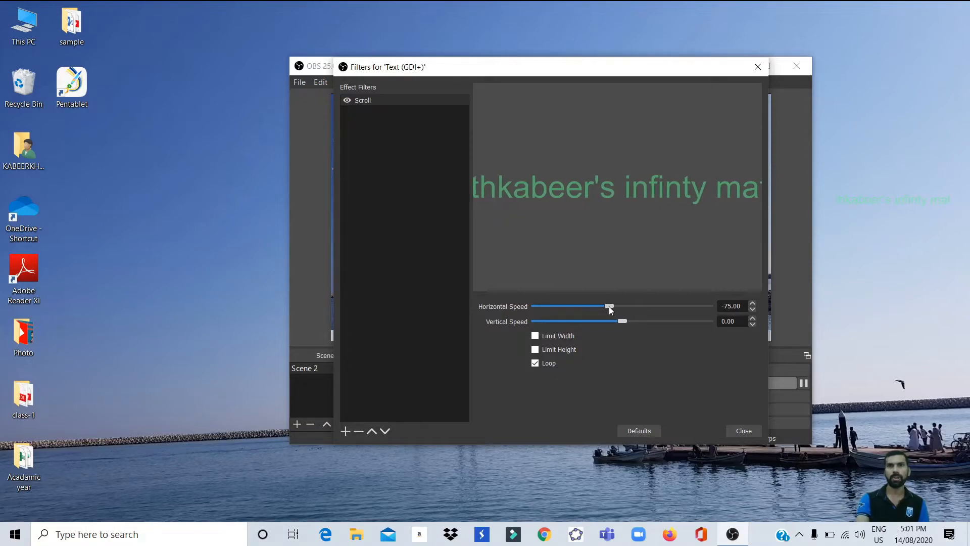
{"action": "left_click", "coordinate": [737, 431]}
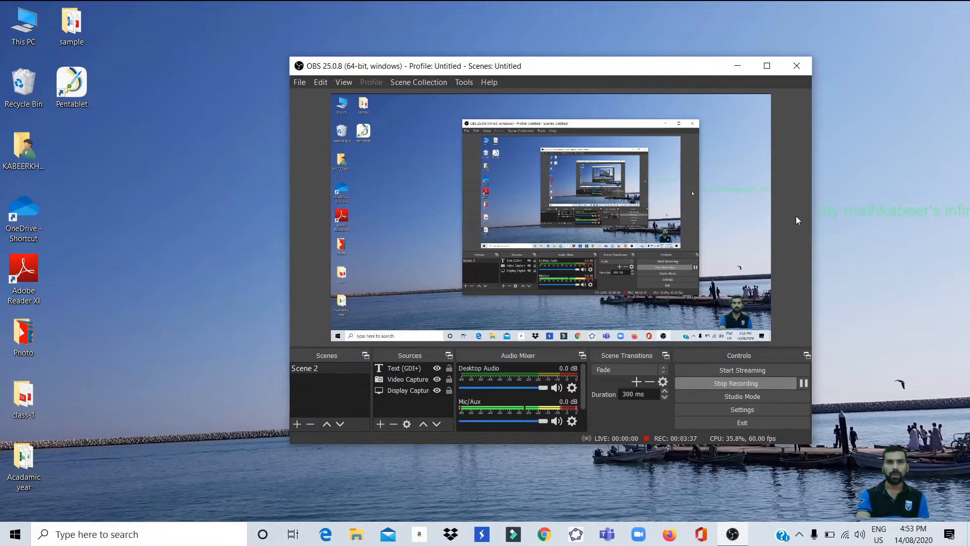
{"action": "left_click", "coordinate": [393, 368]}
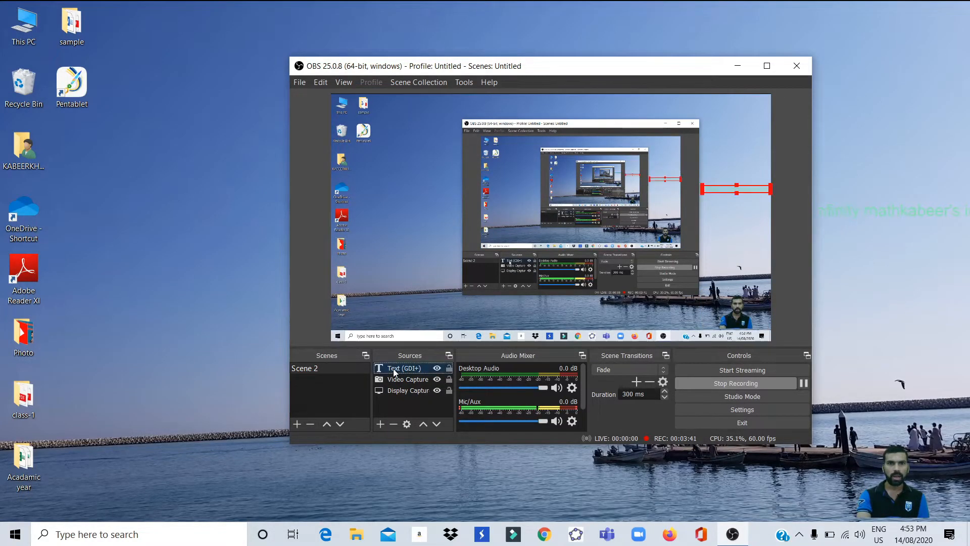
{"action": "left_click", "coordinate": [395, 423]}
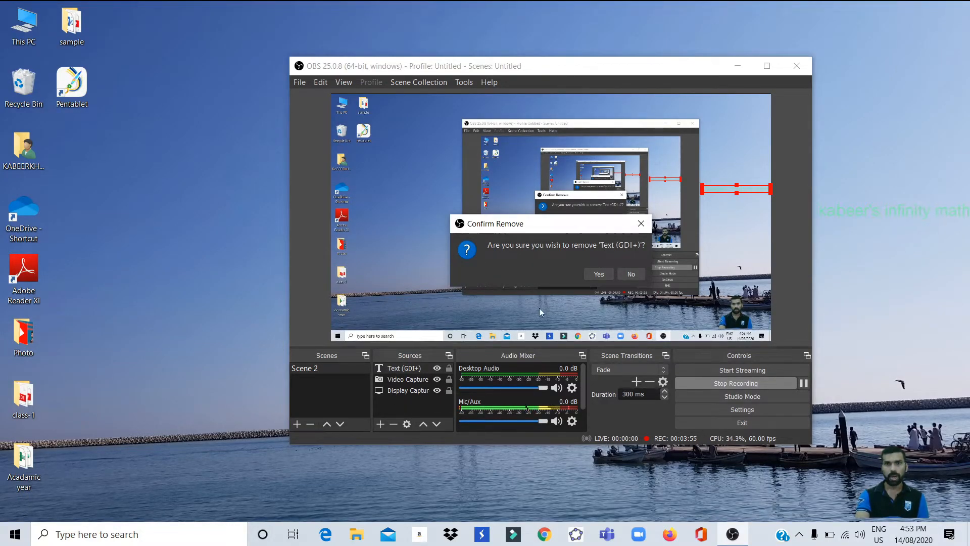
{"action": "left_click", "coordinate": [632, 275]}
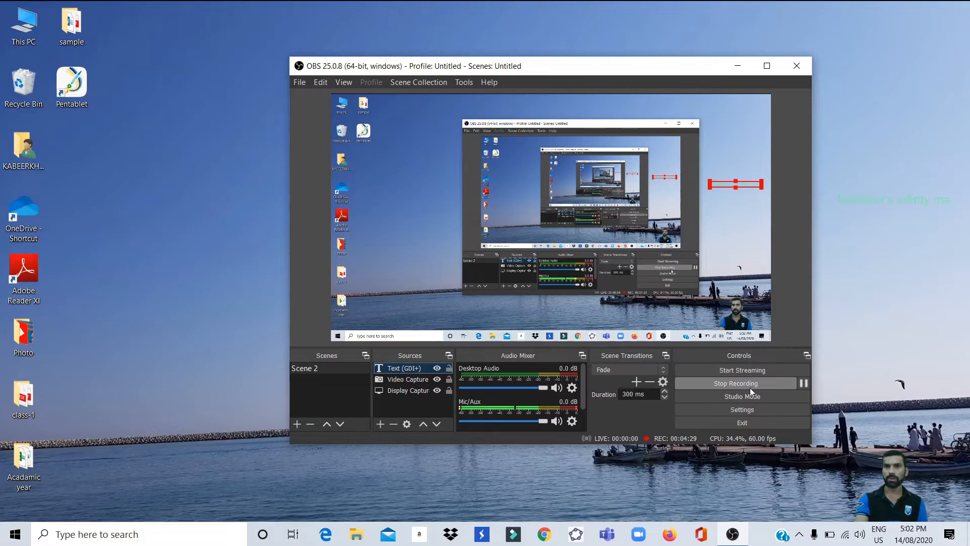
Examine the recording options in the Output settings.
{"action": "left_click", "coordinate": [722, 411]}
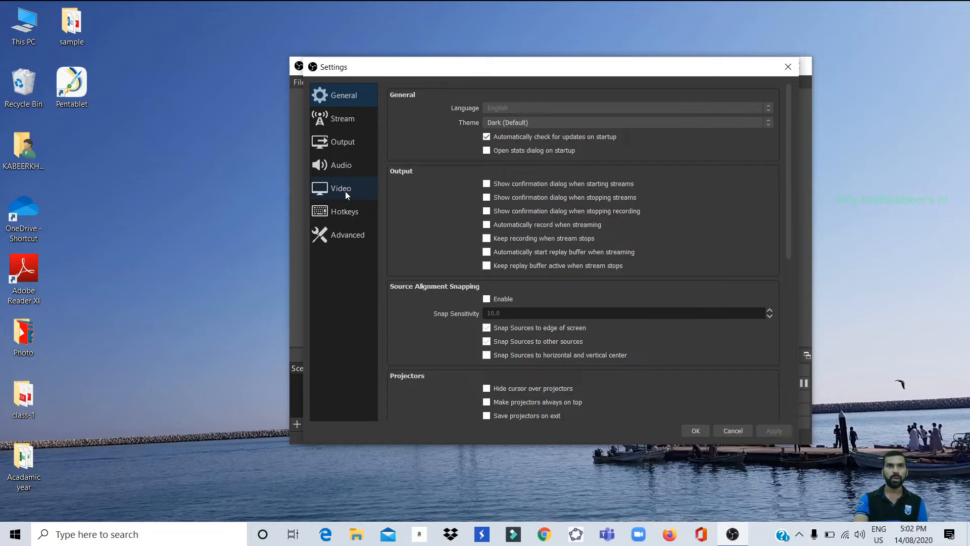
{"action": "left_click", "coordinate": [339, 141]}
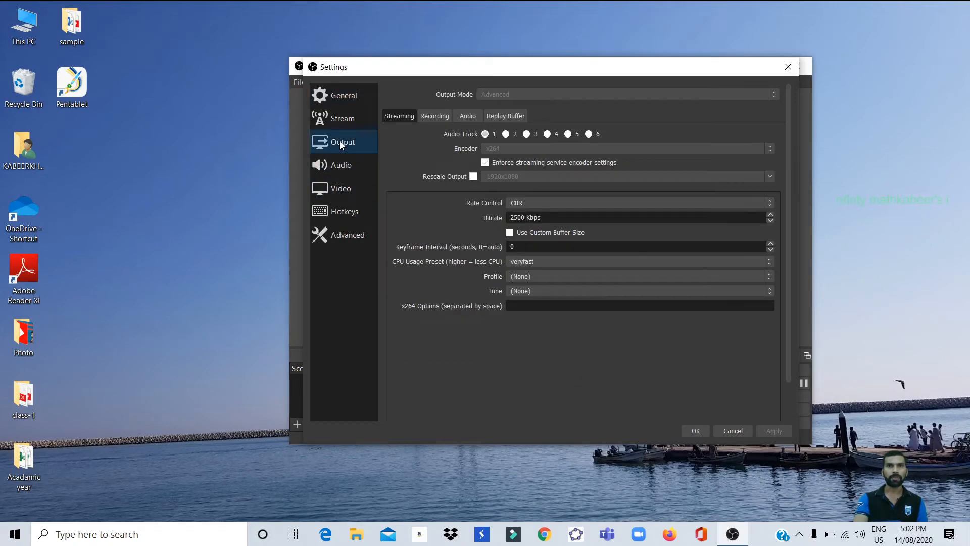
{"action": "left_click", "coordinate": [426, 116]}
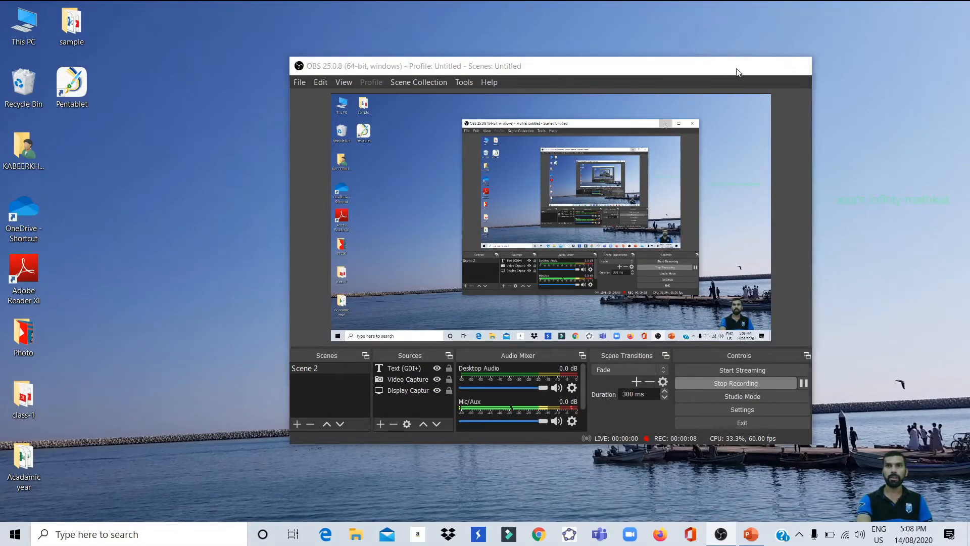
Minimize OBS and switch to the Indefinite integral.pptx presentation in PowerPoint.
{"action": "left_click", "coordinate": [736, 67]}
{"action": "left_click", "coordinate": [751, 535]}
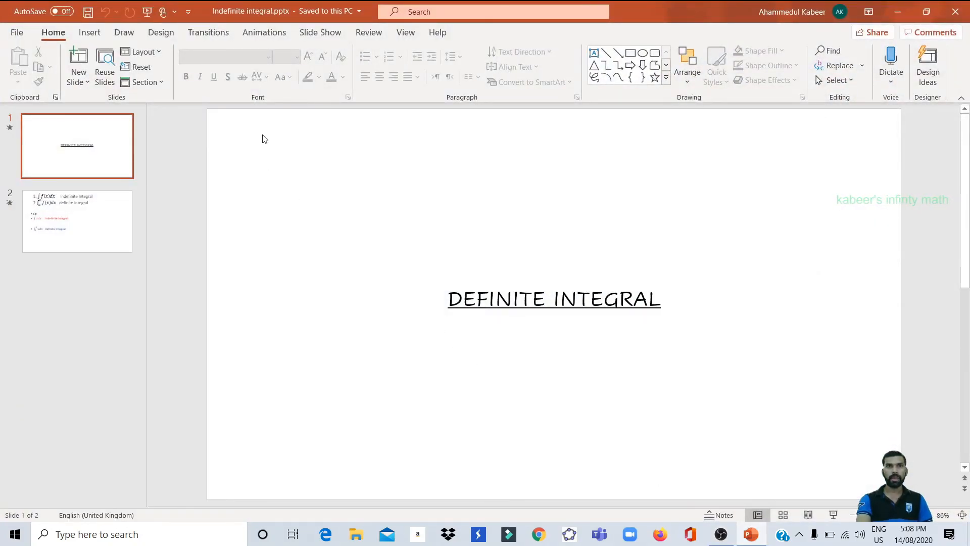